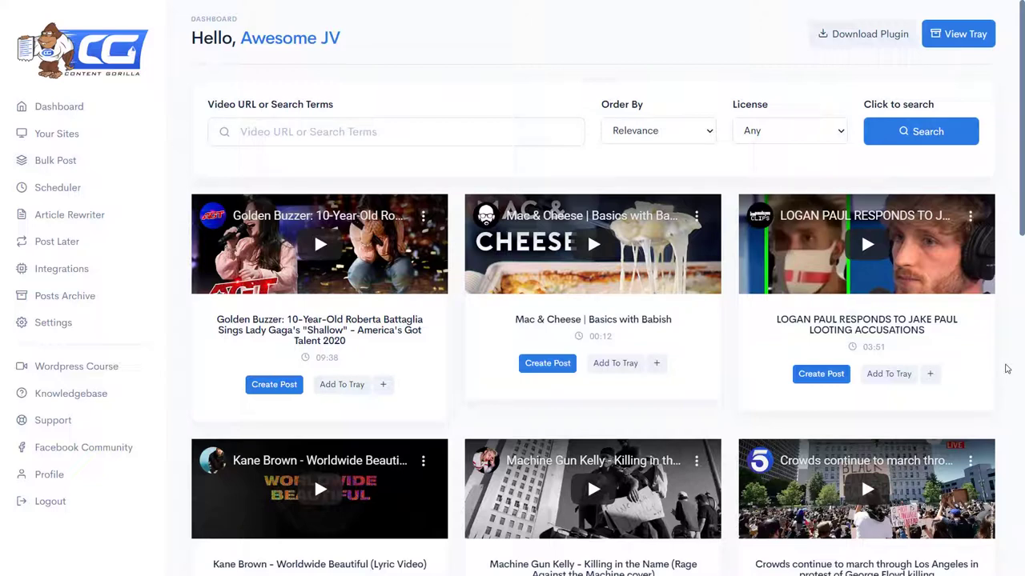
Step: Search videos for 'how to start a blog', ordered by Relevance, with the Creative Common license
scroll(1007, 369, "down", 9)
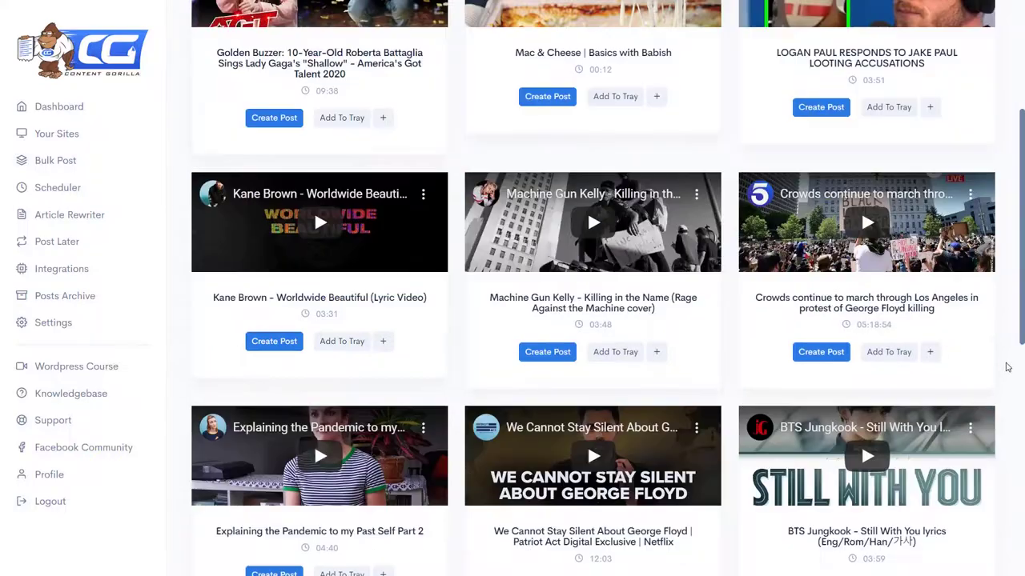
scroll(1007, 369, "up", 8)
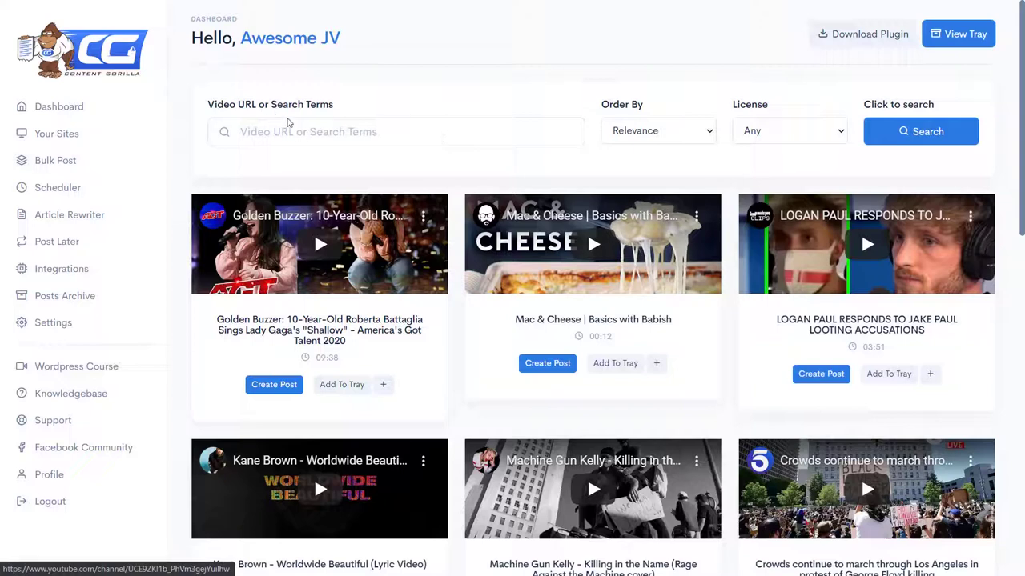
left_click(408, 132)
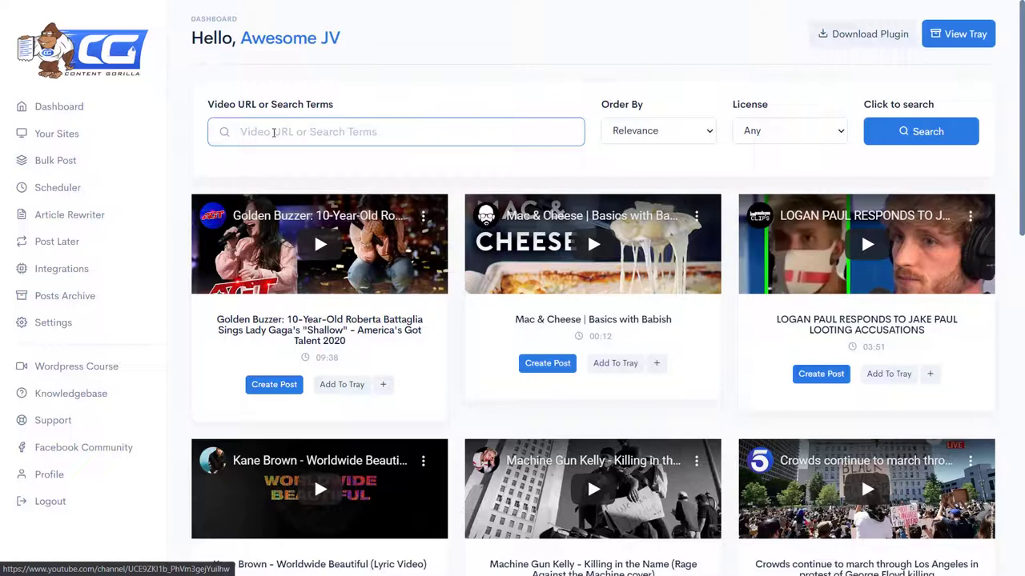
type("how to star")
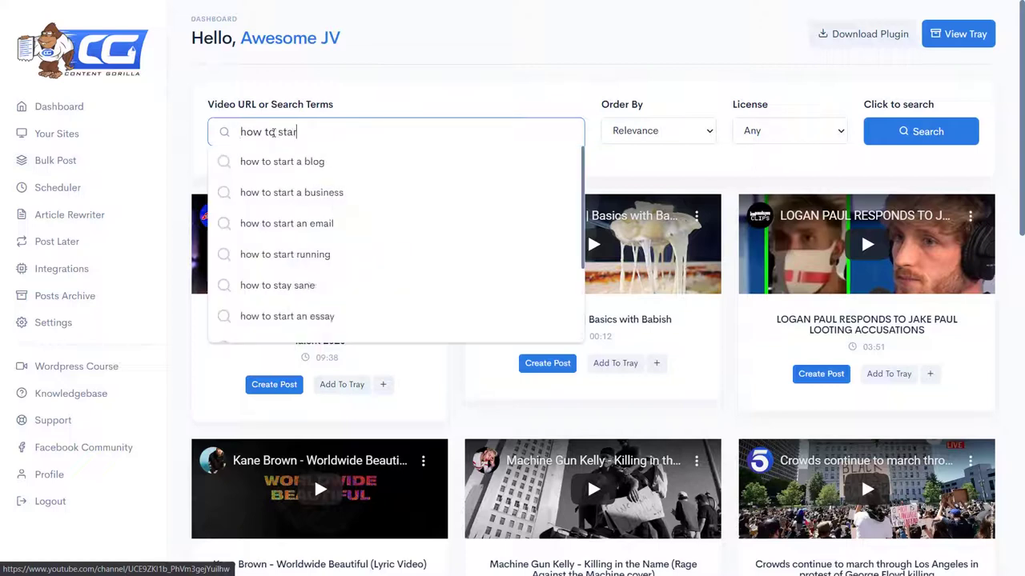
type("t a blog")
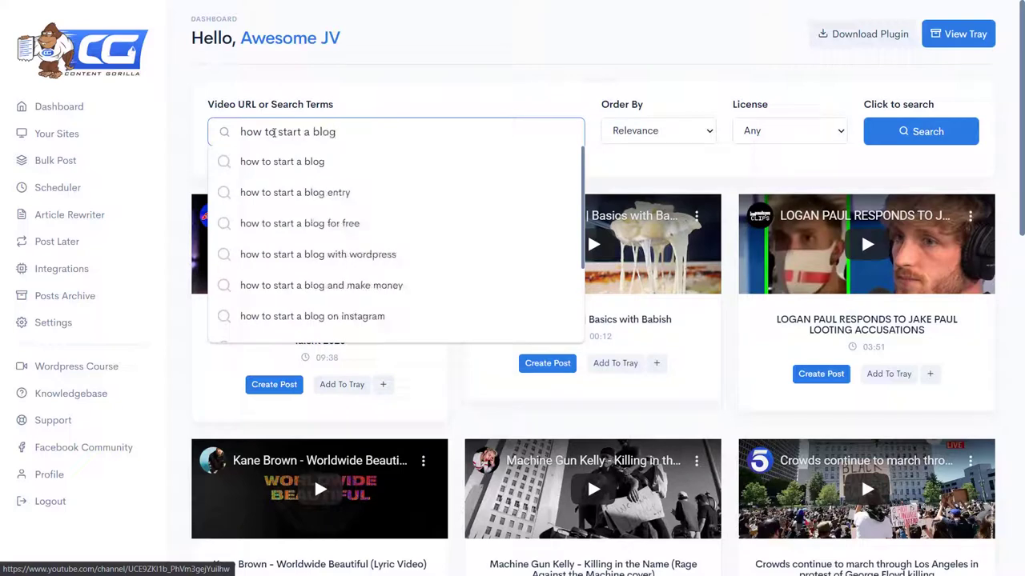
key("Escape")
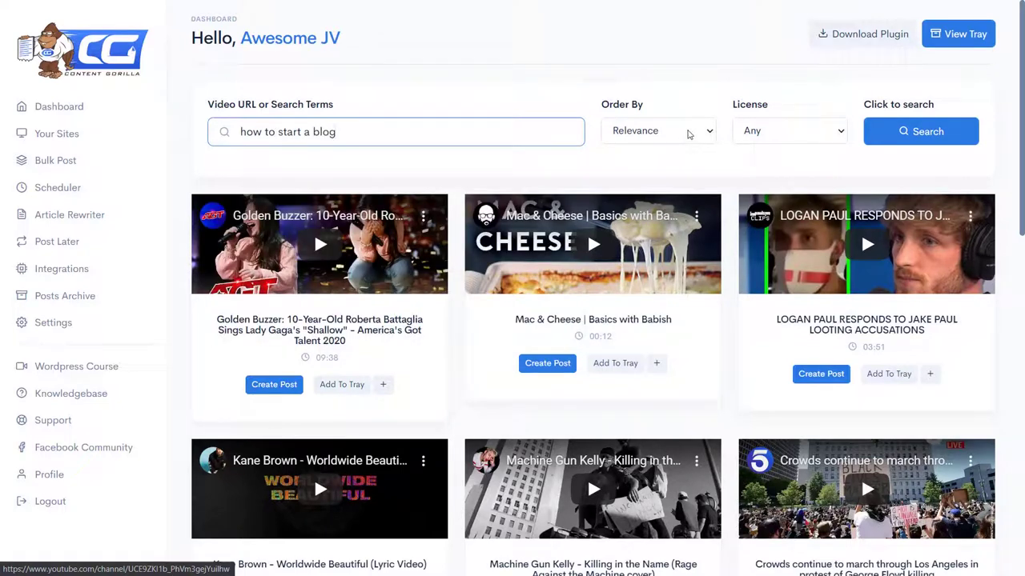
left_click(689, 134)
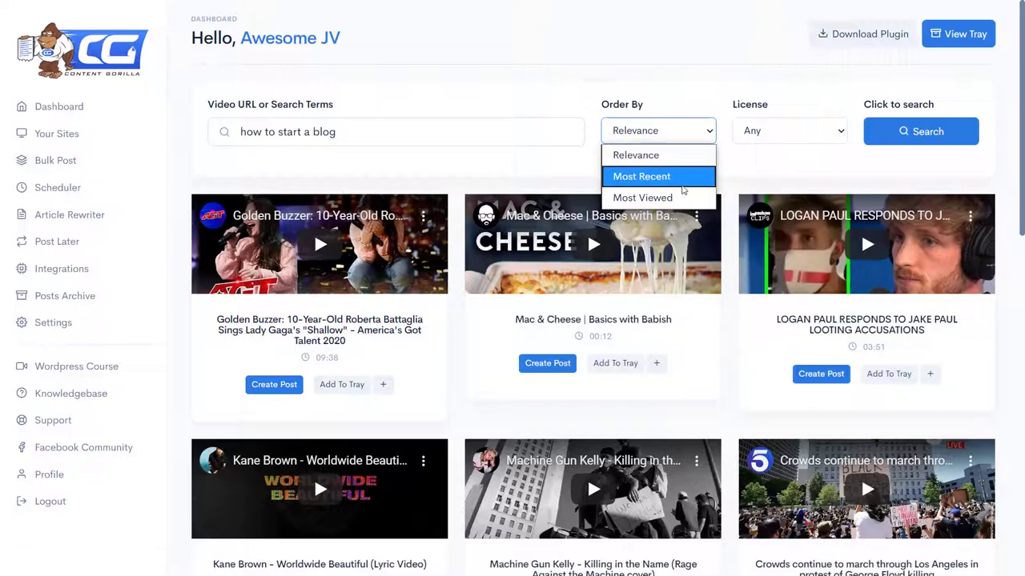
left_click(666, 157)
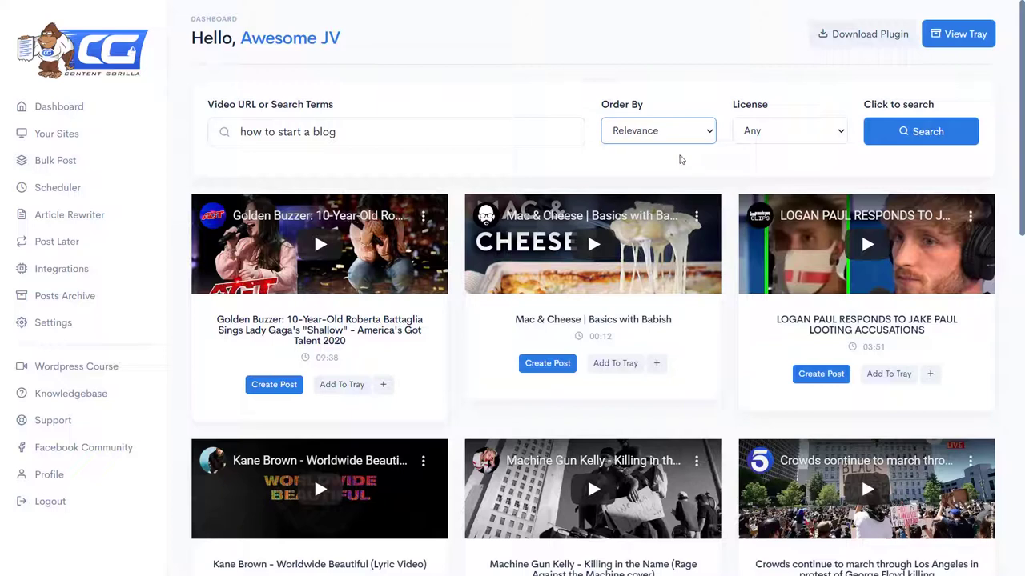
left_click(784, 141)
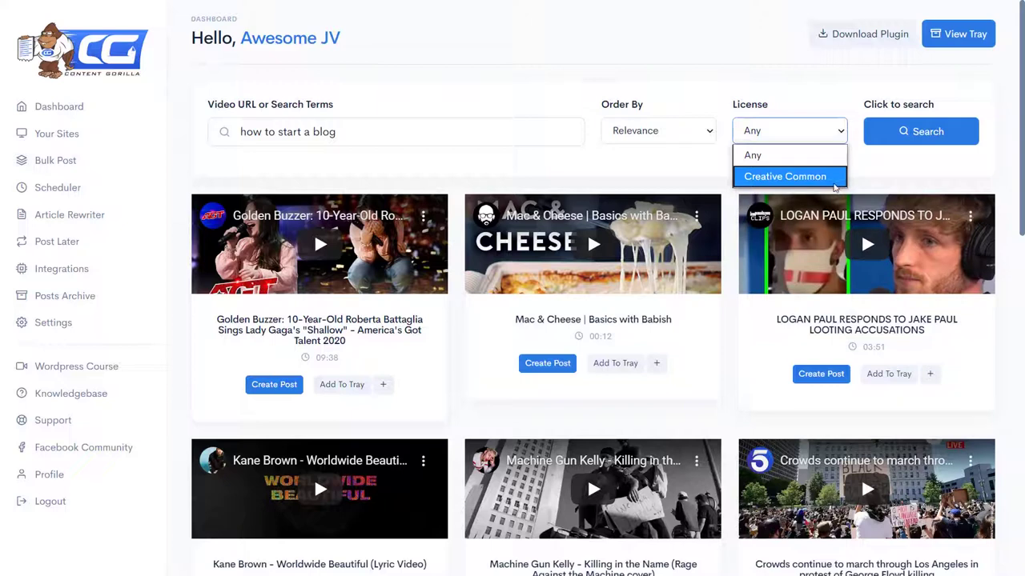
left_click(838, 180)
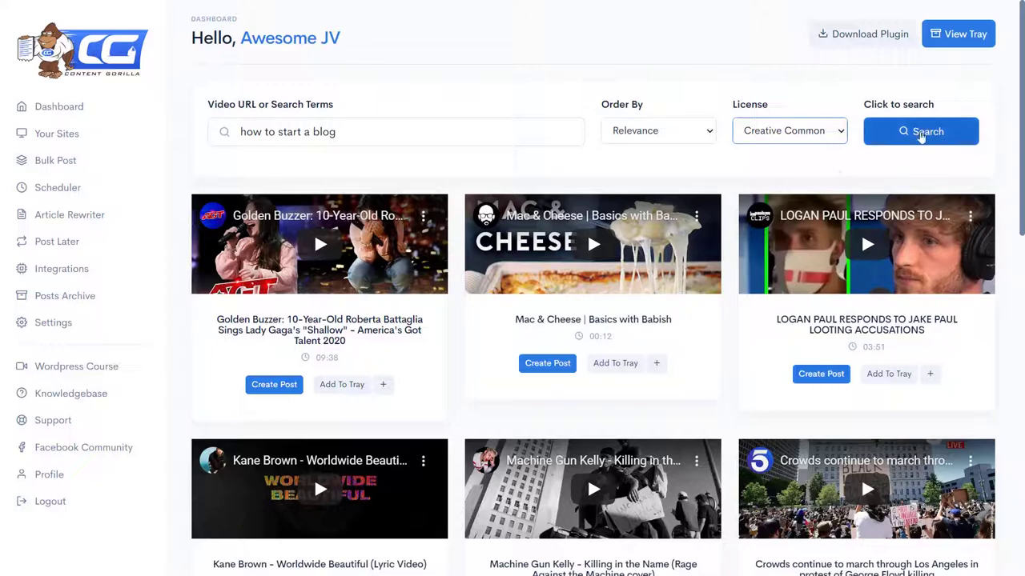
left_click(921, 133)
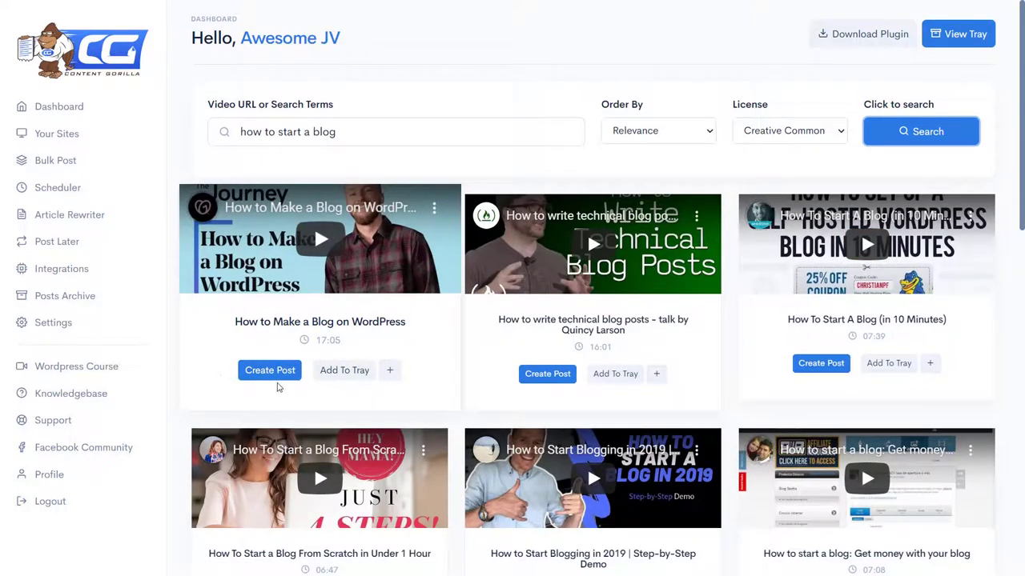
Step: Draft a post from the 'How to Make a Blog on WordPress' video and scroll its 3675-word transcript
left_click(271, 372)
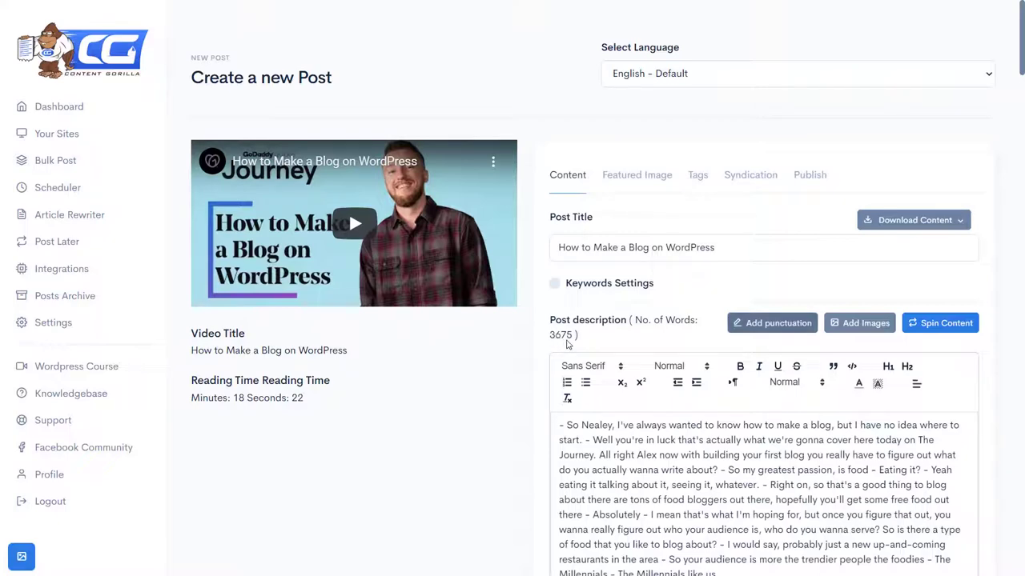
scroll(644, 322, "down", 3)
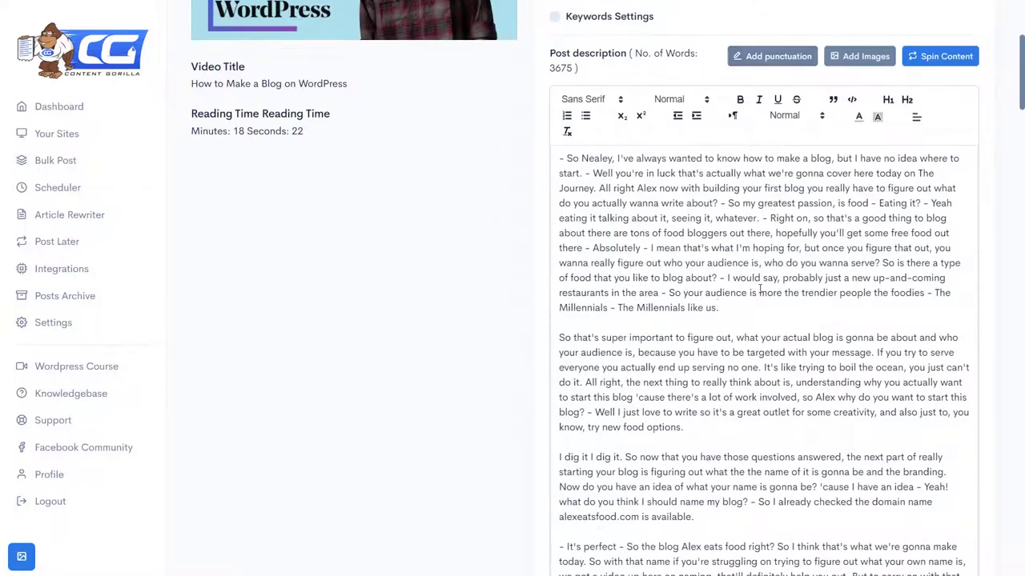
scroll(716, 294, "up", 1)
scroll(1014, 323, "down", 15)
scroll(1013, 324, "down", 20)
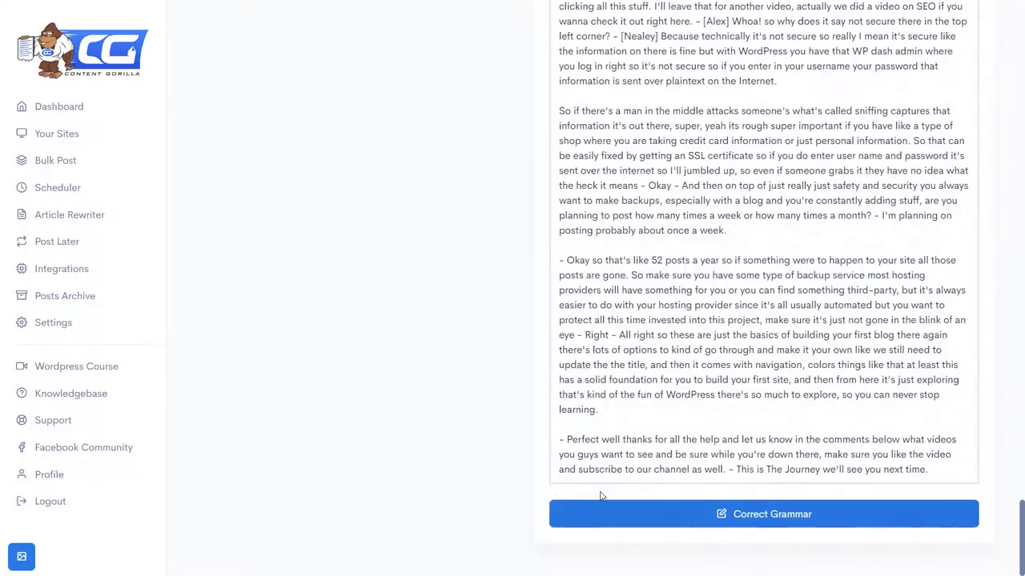
scroll(734, 403, "up", 4)
scroll(575, 247, "down", 2)
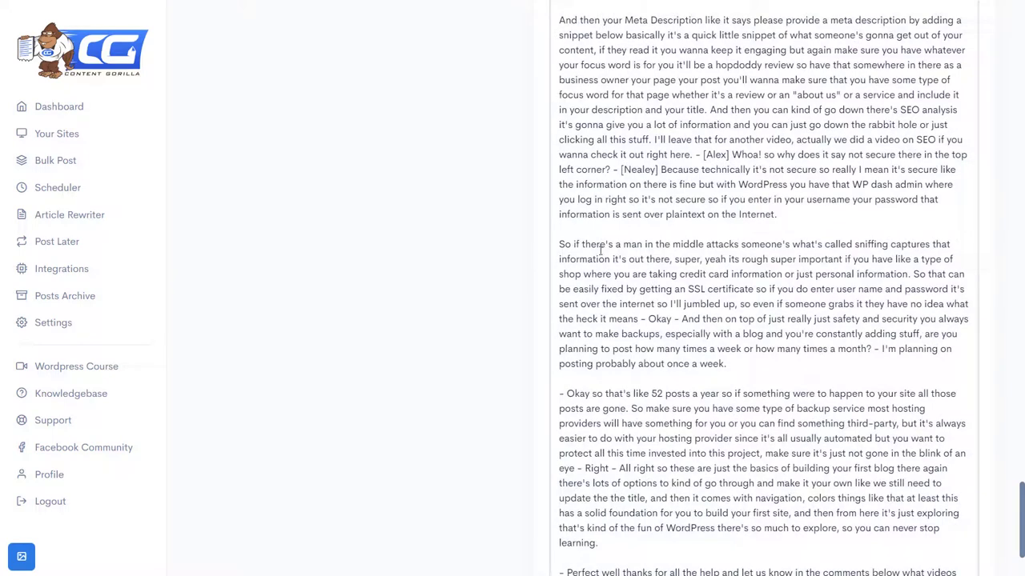
scroll(575, 247, "down", 2)
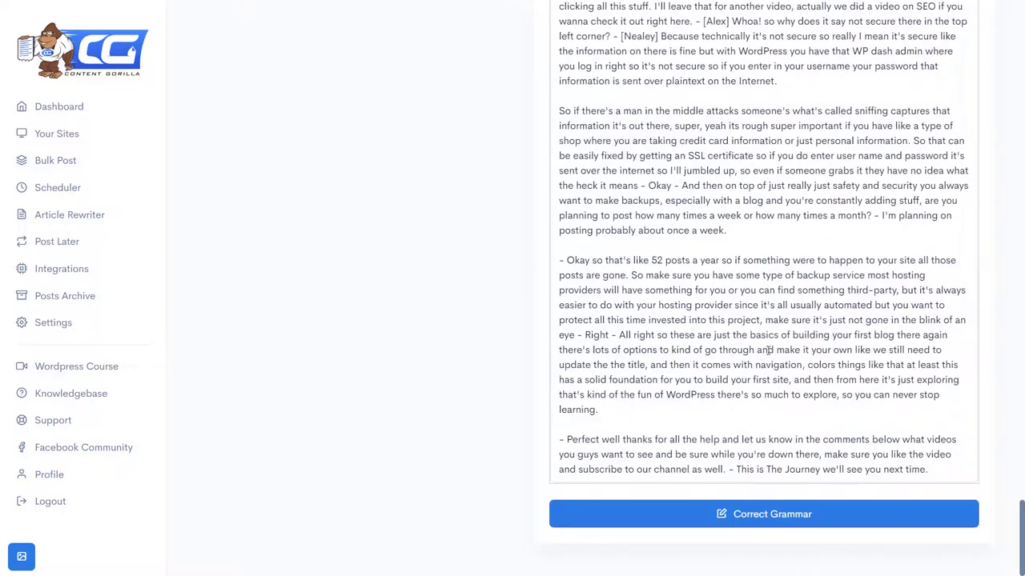
Step: Run Correct Grammar on the post description, bringing it to 3673 words
left_click(755, 521)
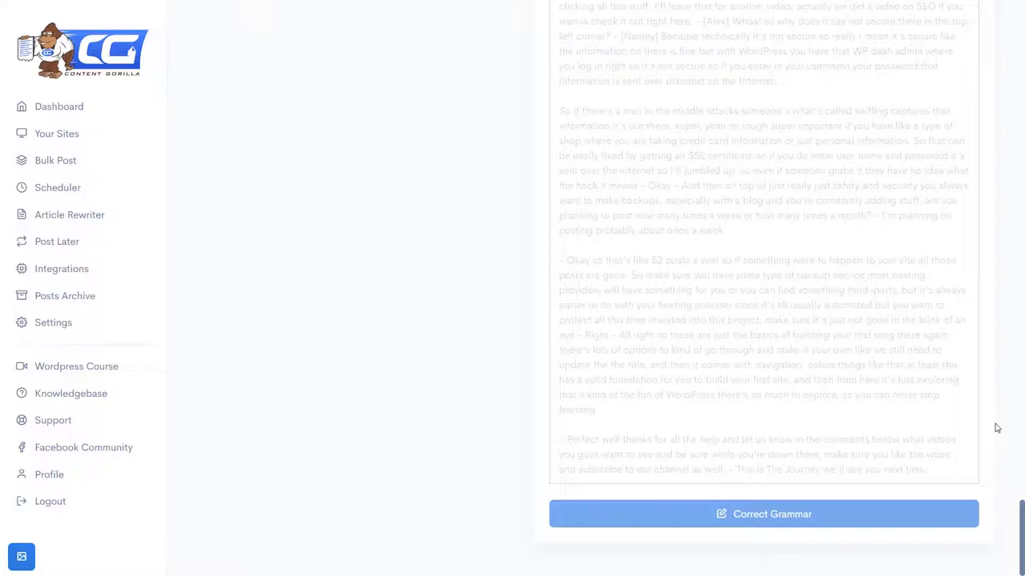
scroll(993, 420, "up", 15)
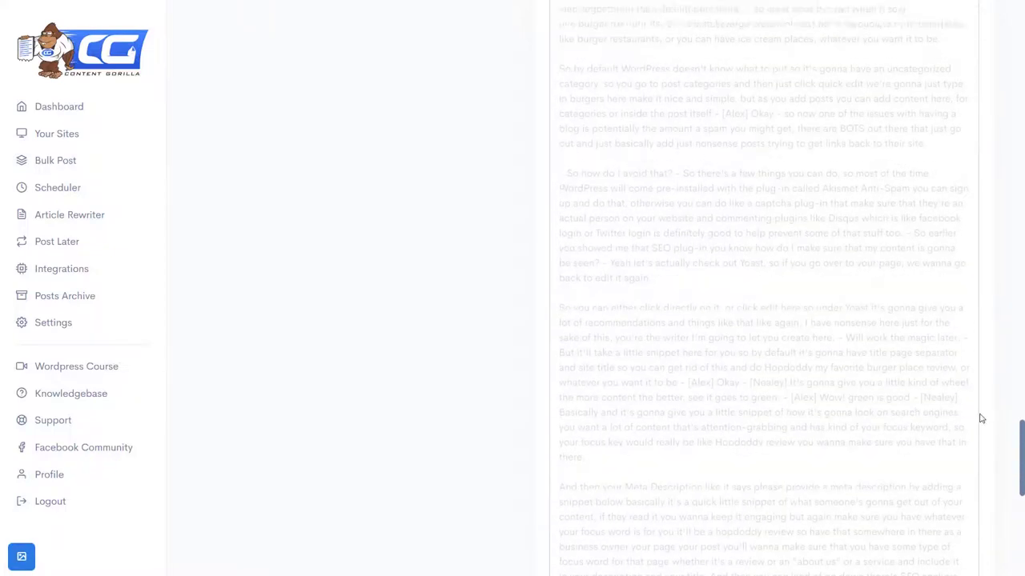
scroll(986, 410, "up", 12)
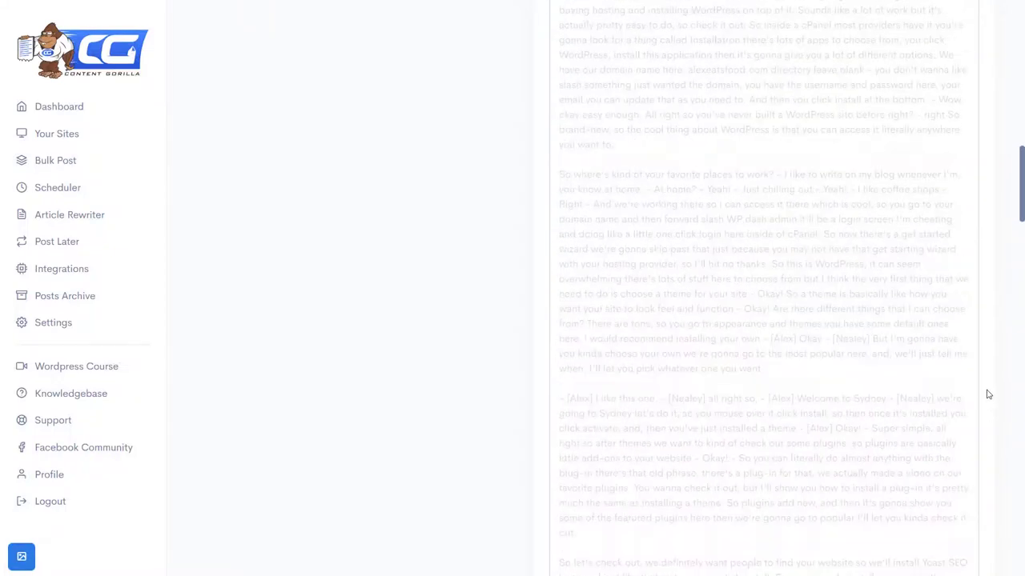
scroll(988, 390, "up", 8)
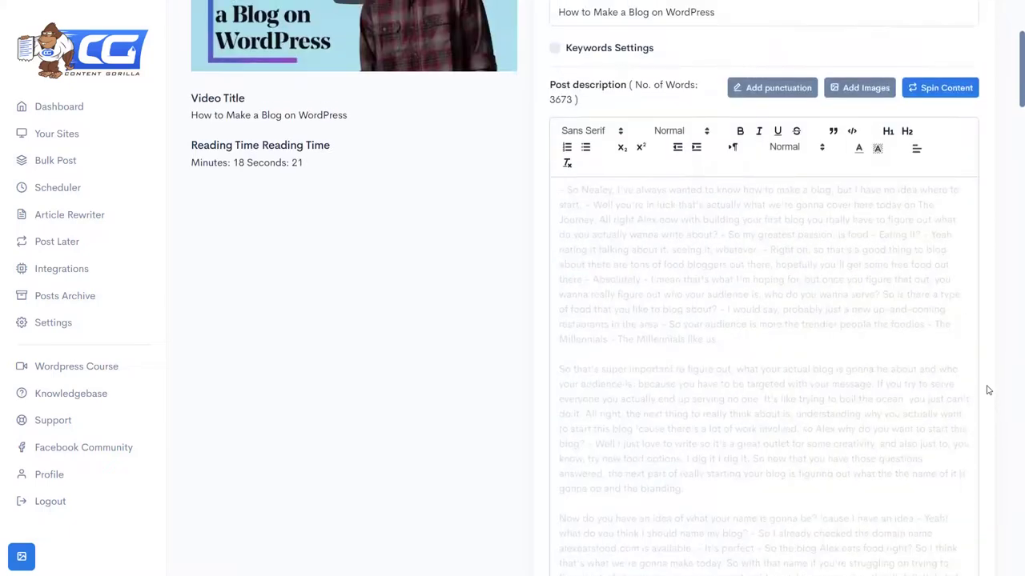
scroll(987, 390, "up", 3)
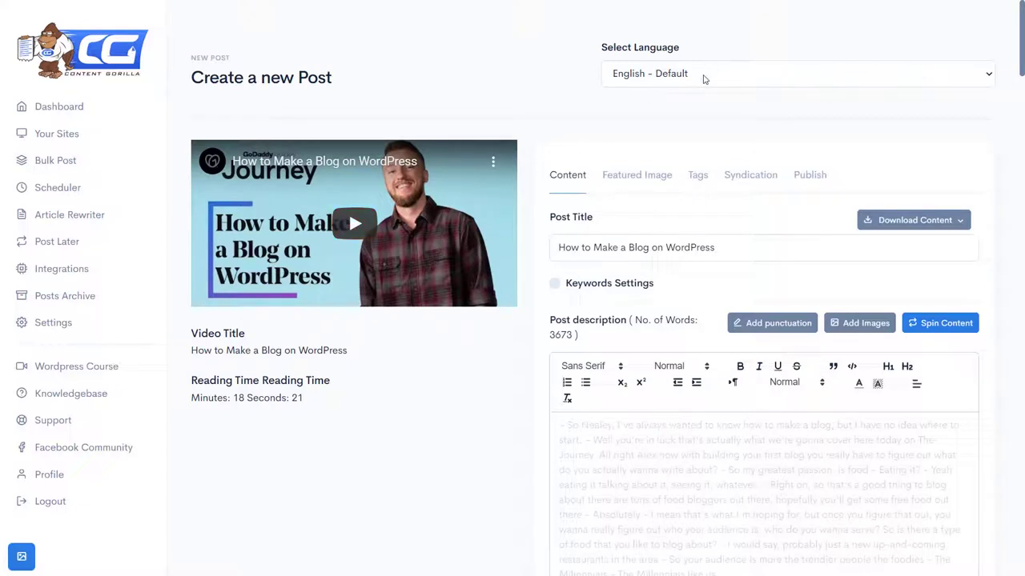
Step: Check the post language list, still English - Default, and dismiss the grammar confirmation
left_click(702, 76)
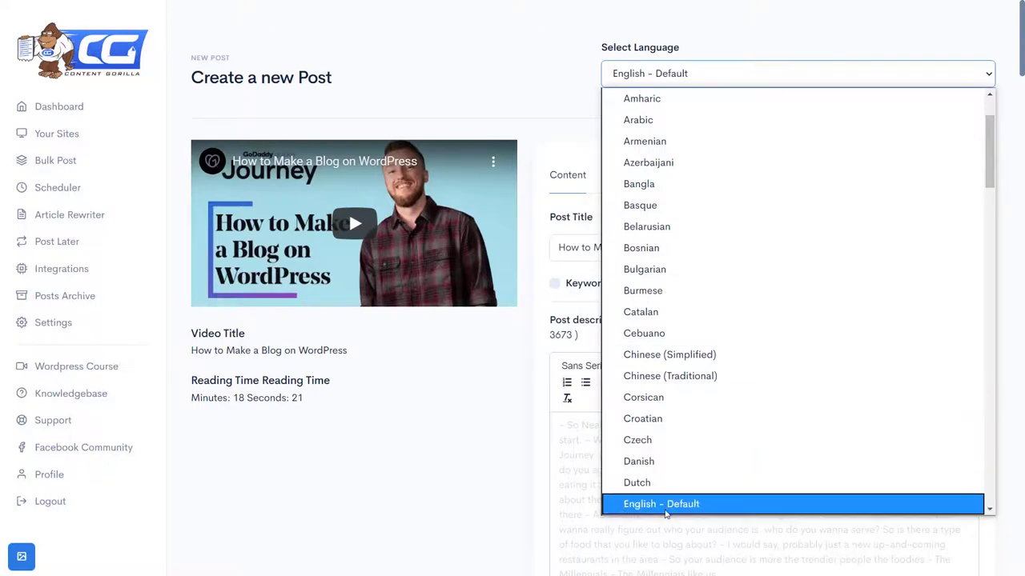
scroll(749, 404, "up", 2)
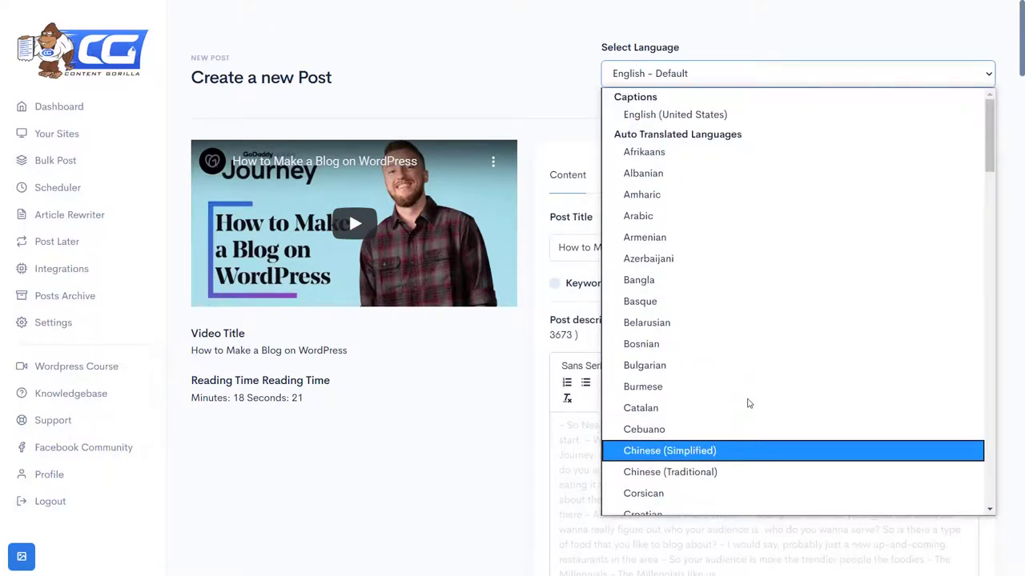
scroll(710, 433, "down", 20)
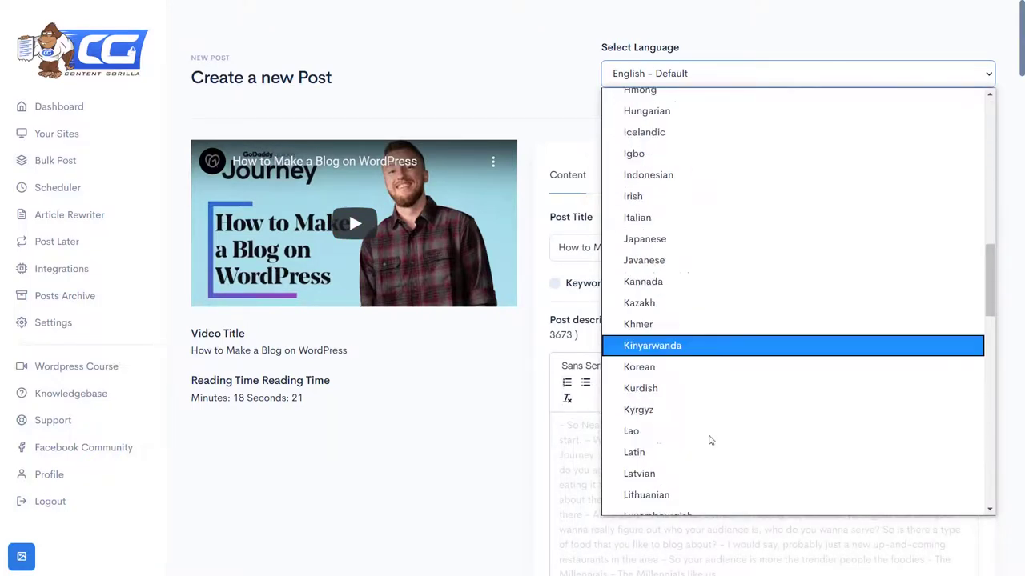
scroll(793, 400, "up", 20)
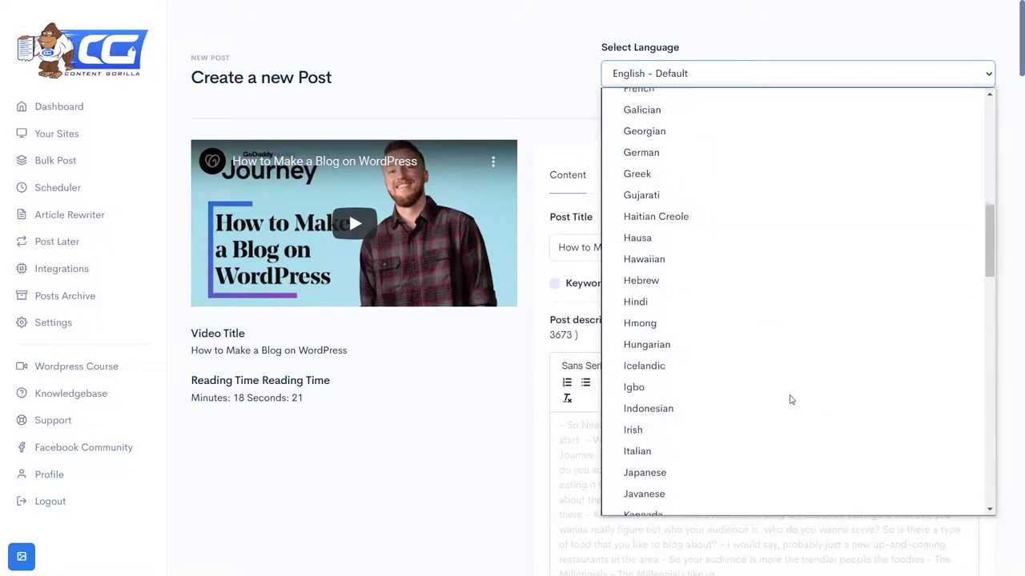
scroll(761, 194, "up", 2)
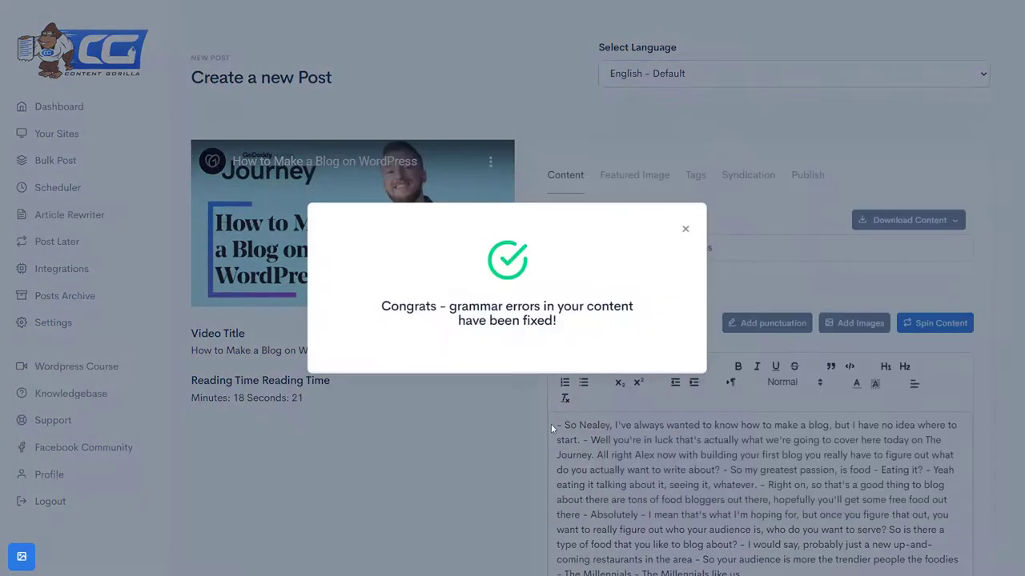
left_click(494, 437)
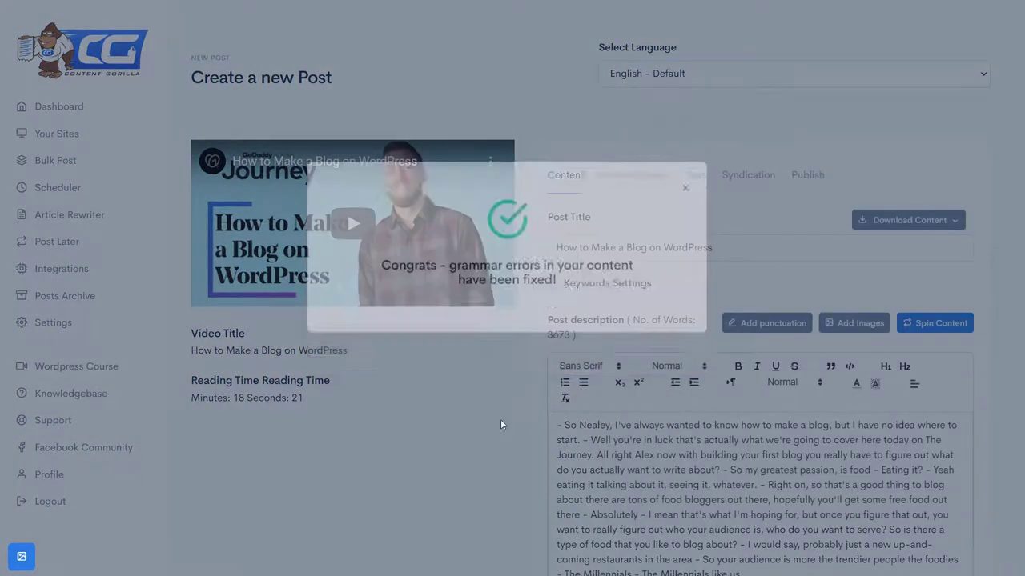
left_click(755, 72)
Step: Keep the language as English - Default and spin the description into reworded text, still 3673 words
scroll(801, 251, "down", 10)
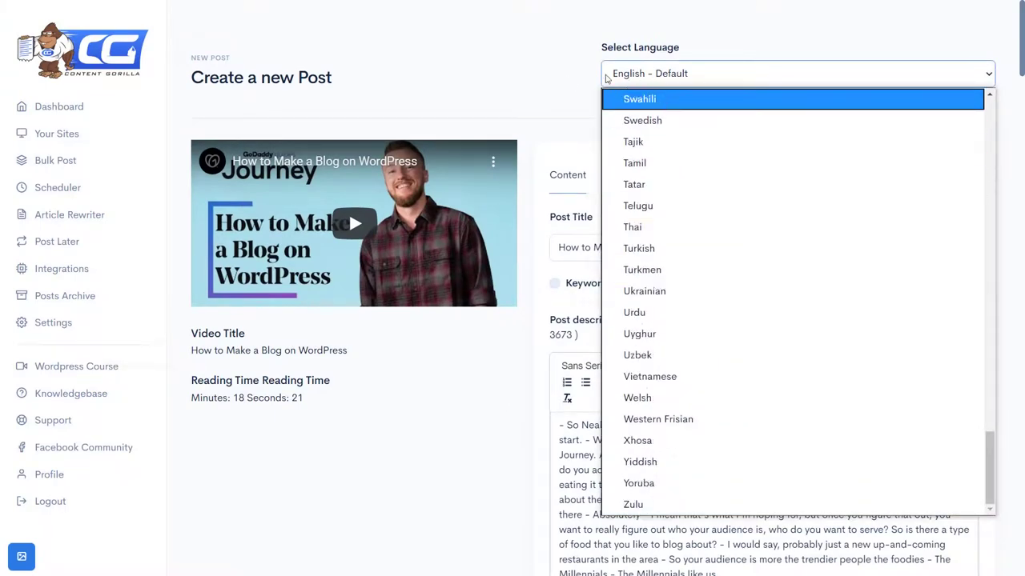
left_click(567, 81)
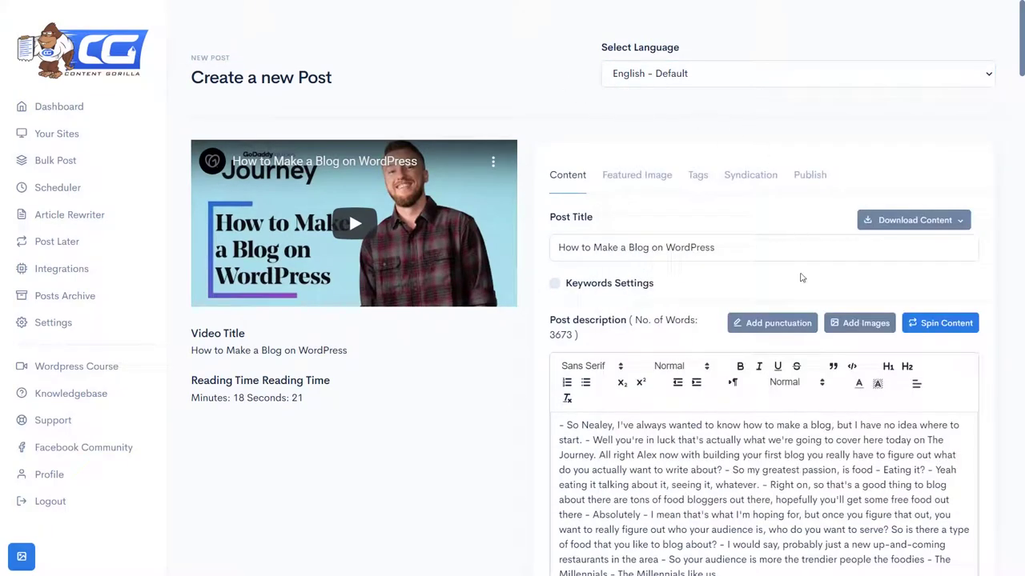
scroll(413, 445, "down", 5)
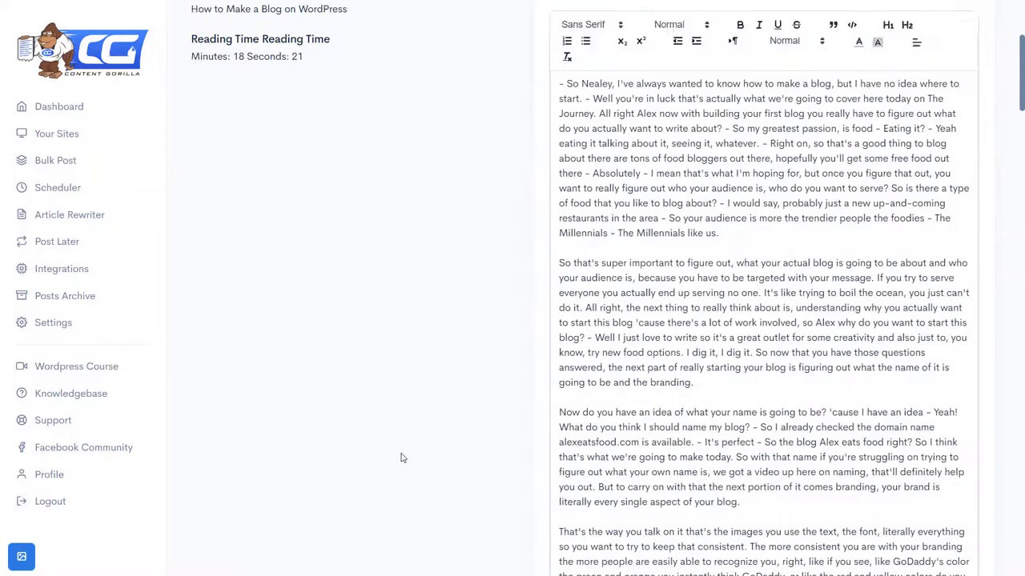
scroll(401, 457, "up", 3)
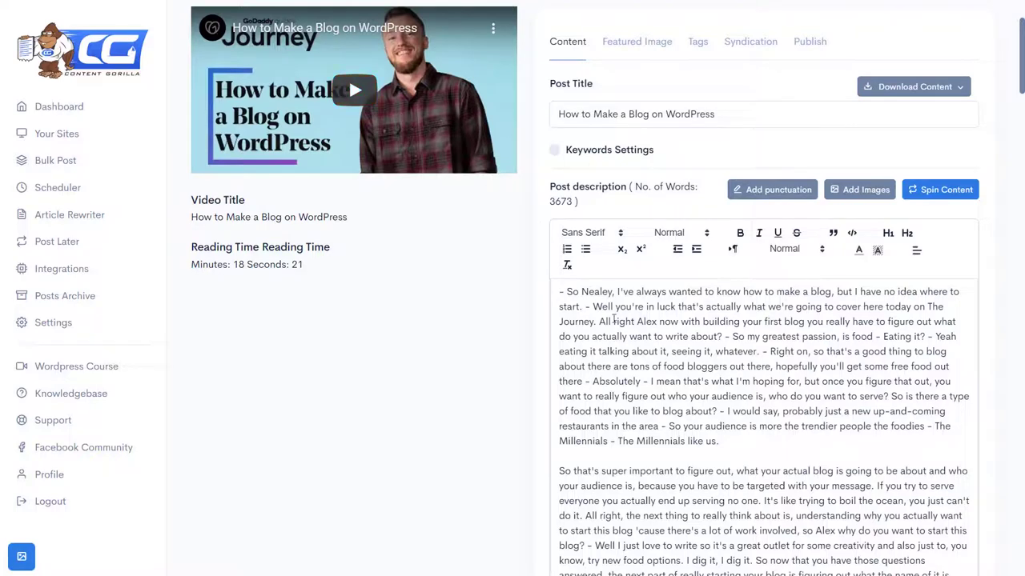
scroll(743, 373, "down", 2)
scroll(743, 373, "up", 4)
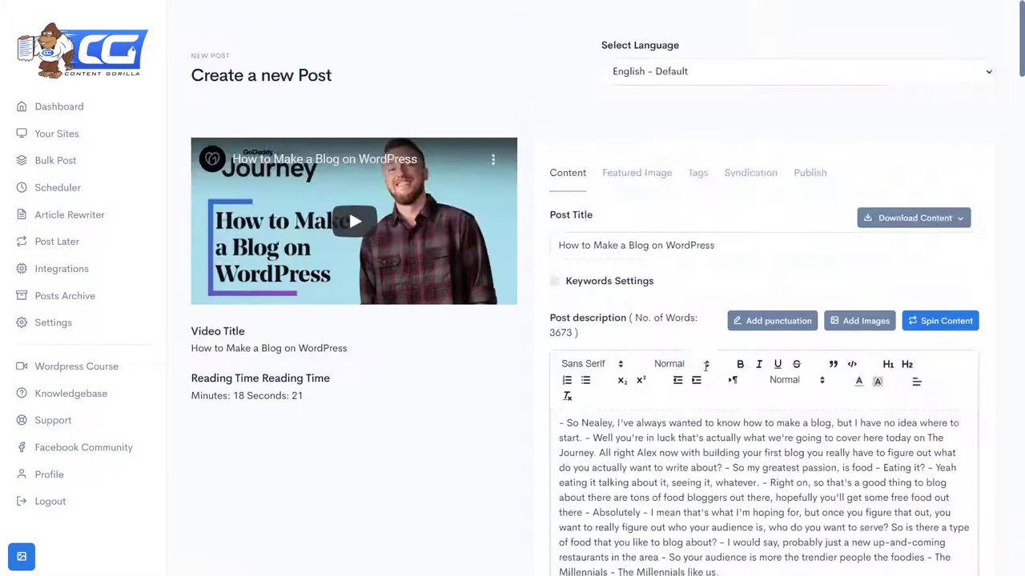
left_click(947, 324)
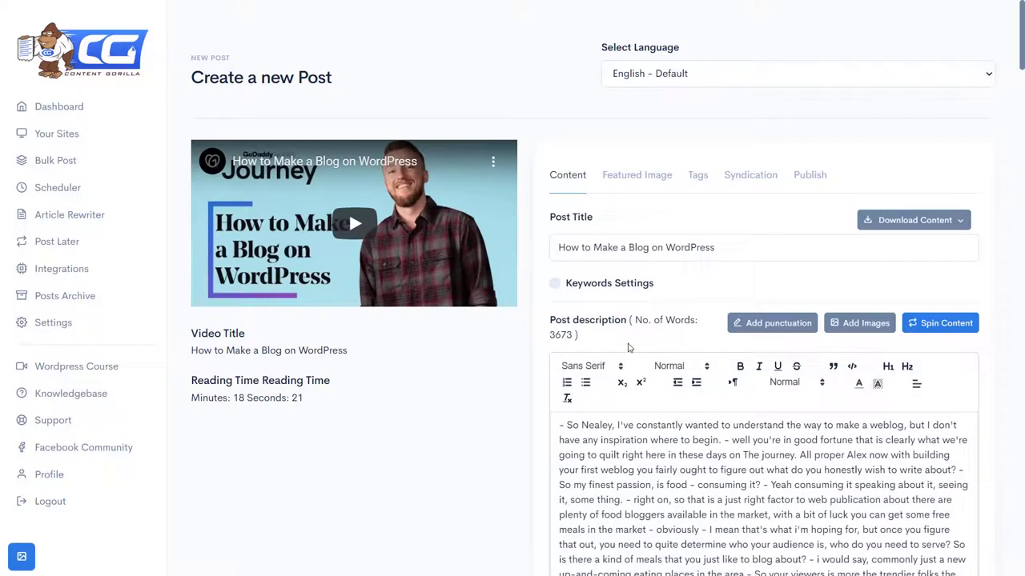
left_click(554, 248)
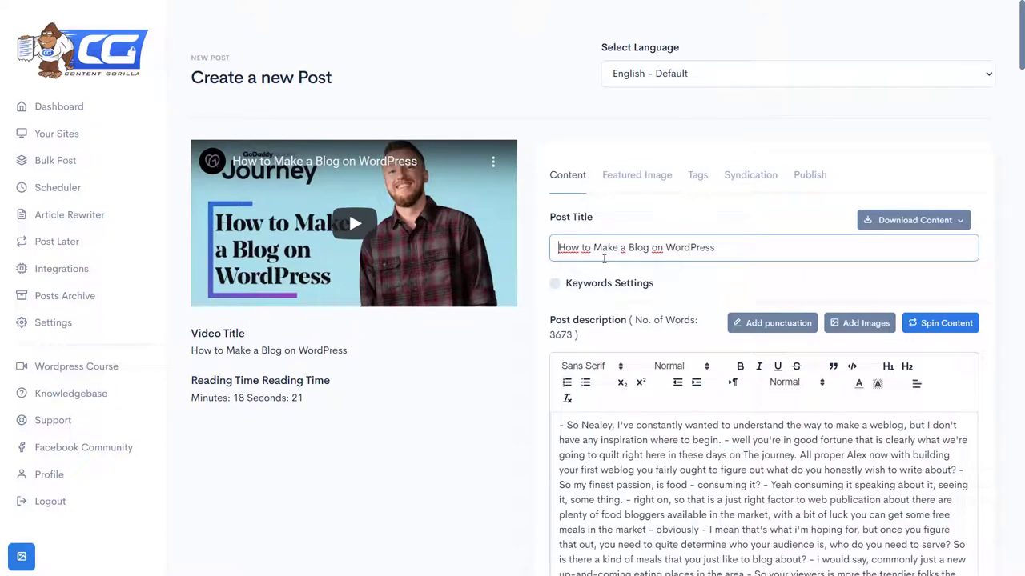
Step: Retitle the post 'How to start a Blog on WordPress 101'
double_click(606, 248)
type("start")
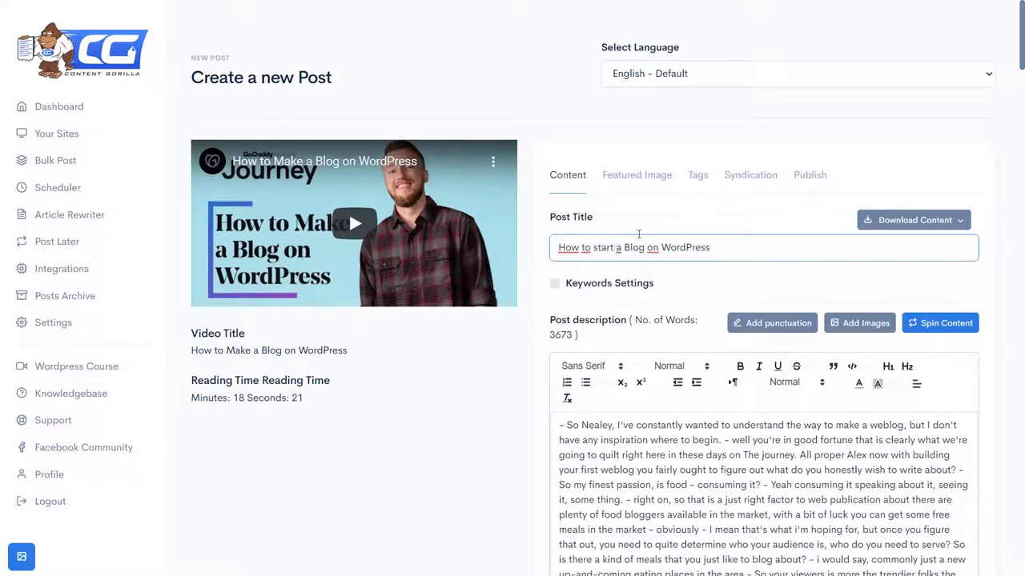
left_click(750, 247)
type("101")
Step: Check the featured image, the video thumbnail, then return to the post content
scroll(617, 297, "down", 1)
scroll(616, 297, "down", 5)
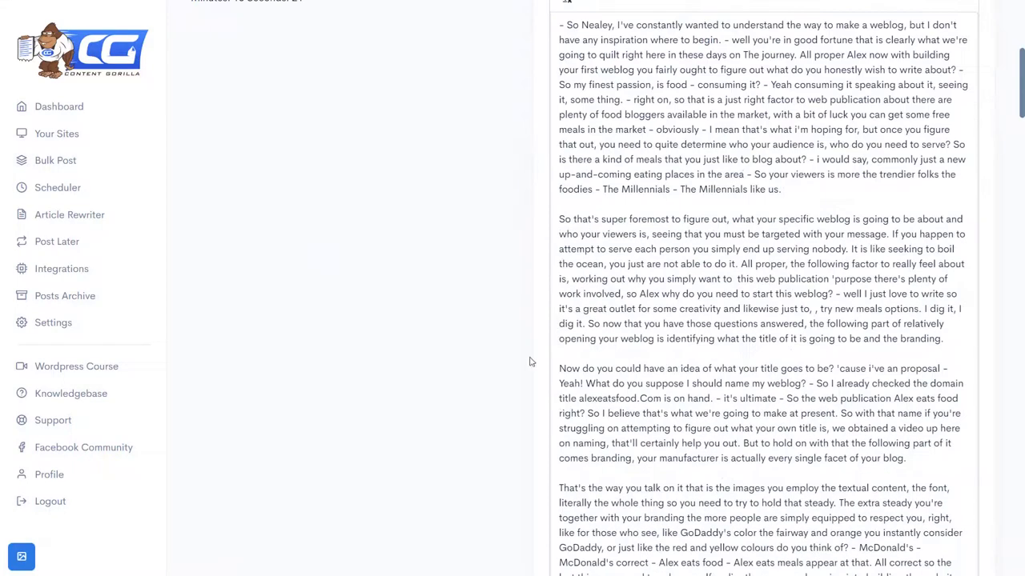
scroll(1023, 354, "up", 6)
scroll(1011, 353, "down", 4)
scroll(1009, 290, "up", 4)
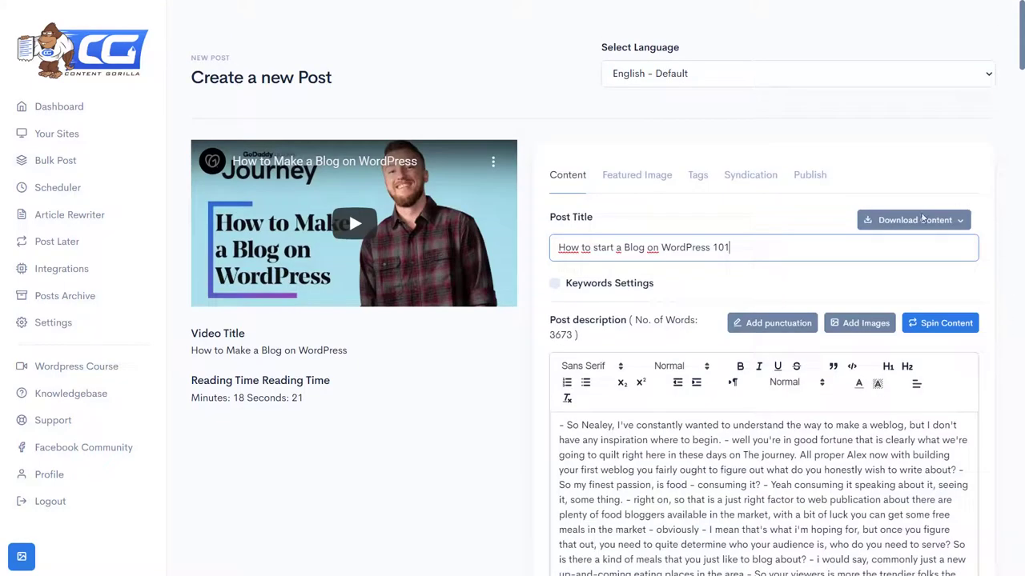
left_click(628, 179)
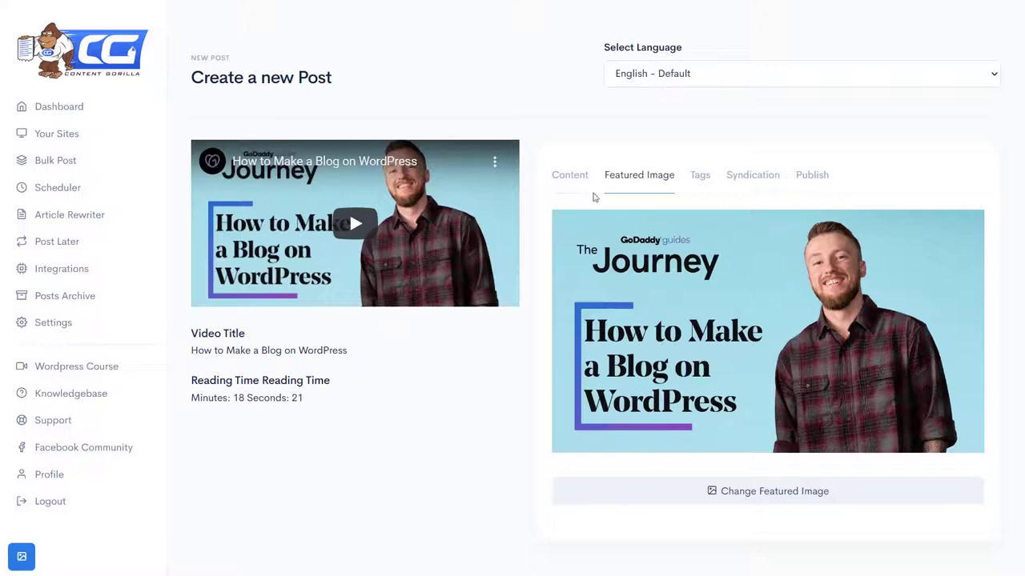
left_click(579, 176)
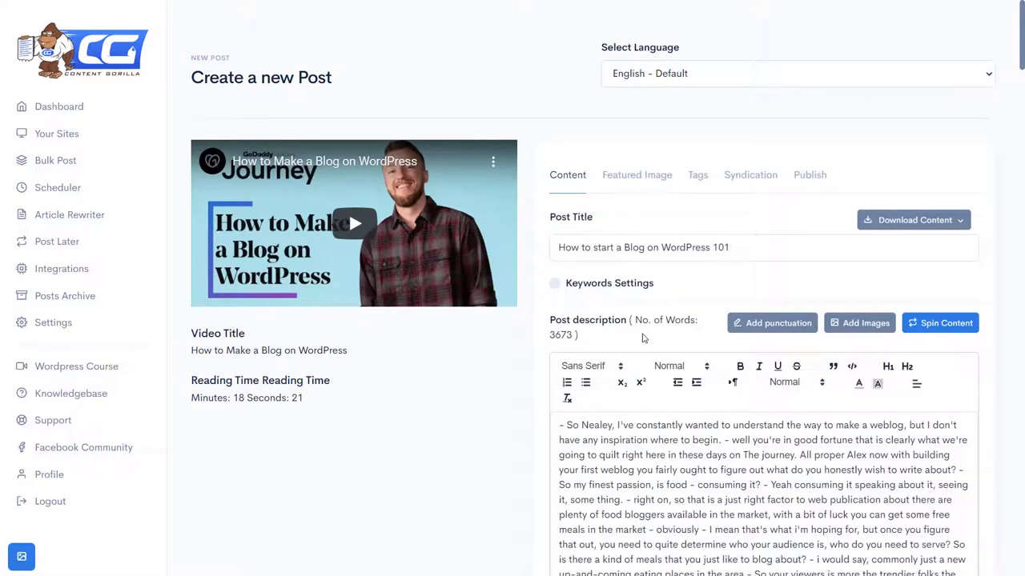
scroll(642, 338, "down", 5)
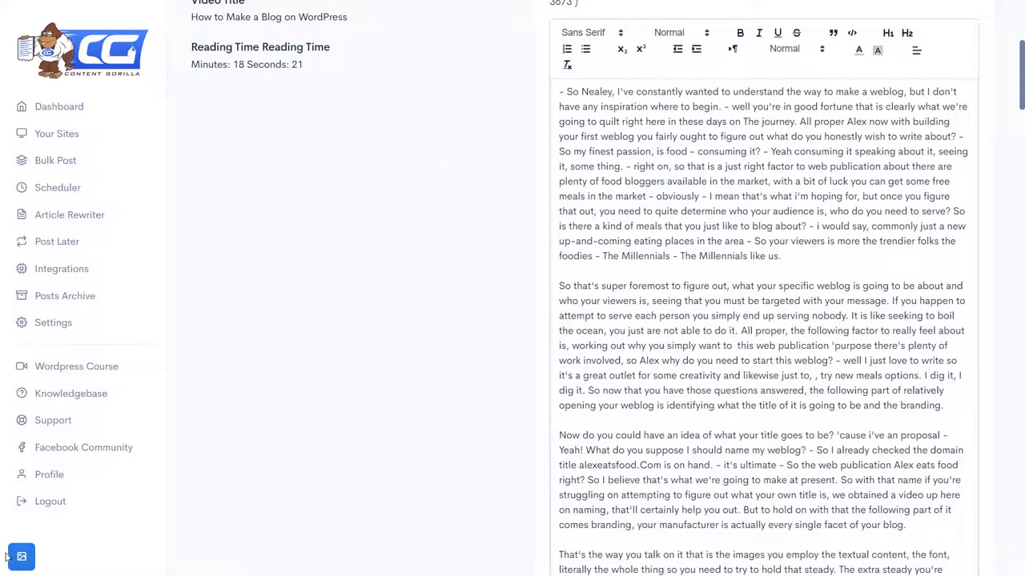
Step: Search the post's image panel for 'internet'
left_click(22, 556)
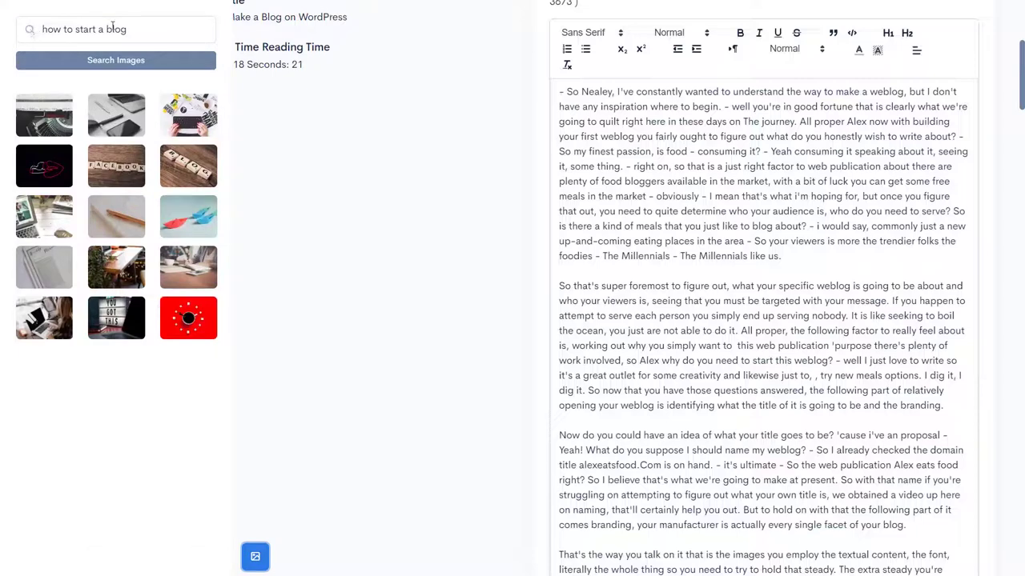
scroll(139, 48, "up", 5)
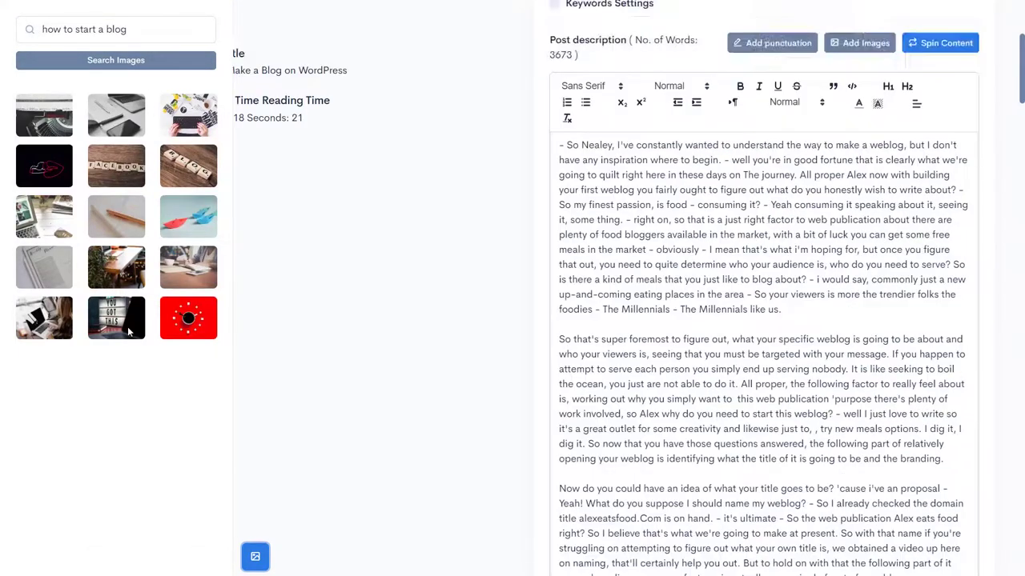
left_click_drag(149, 29, 0, 31)
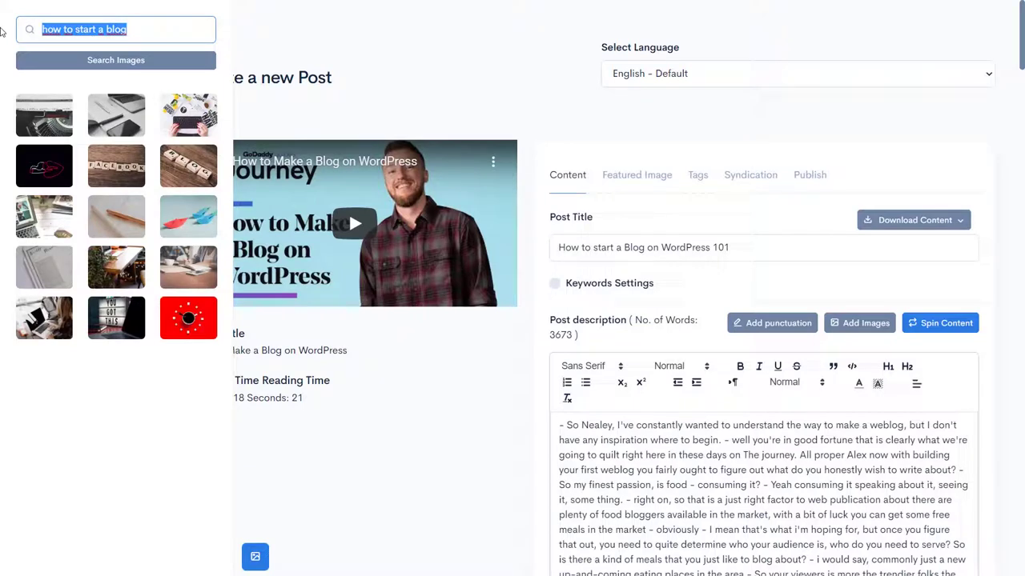
key("BackSpace")
type("internet")
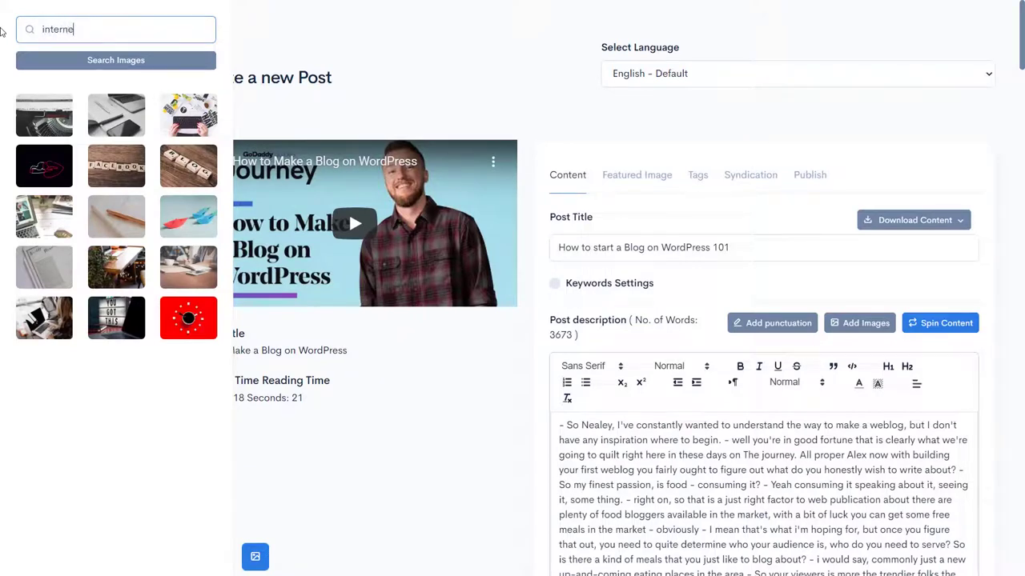
left_click(157, 63)
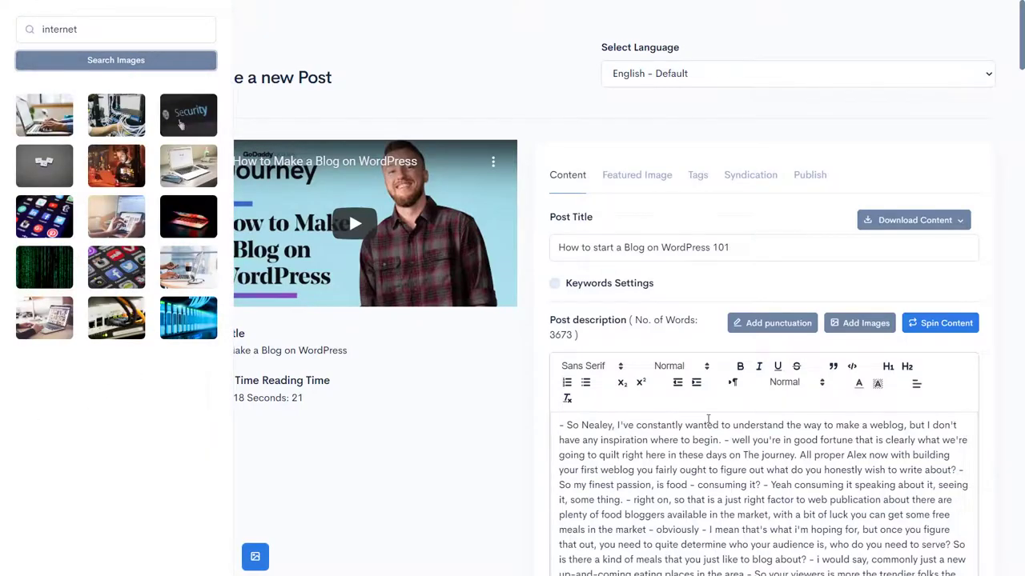
Step: Insert the laptop photo on a new line after the paragraph ending 'want to'
scroll(730, 432, "down", 10)
scroll(732, 420, "down", 3)
left_click(720, 374)
key("Return")
key("Return")
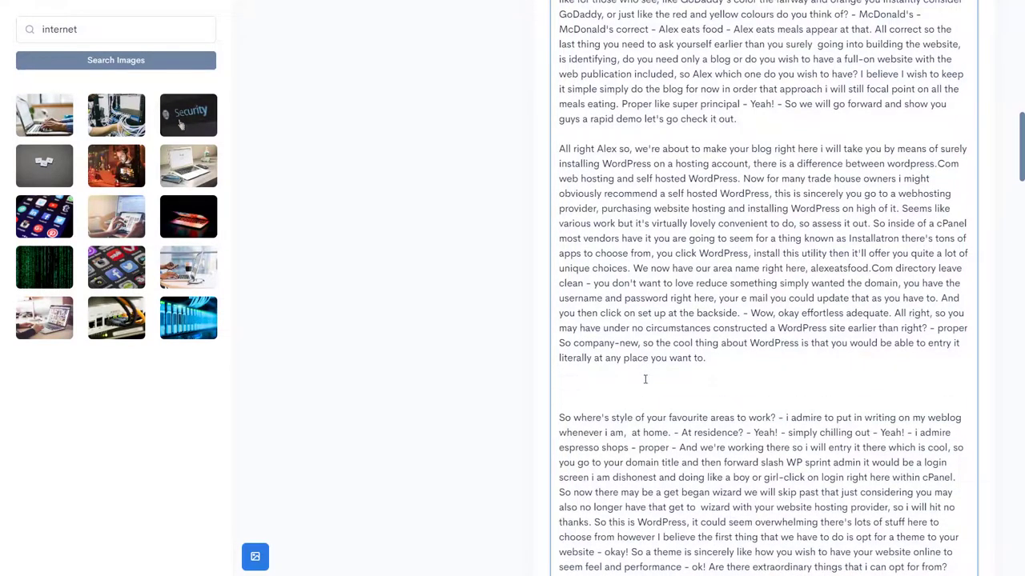
left_click_drag(51, 116, 606, 383)
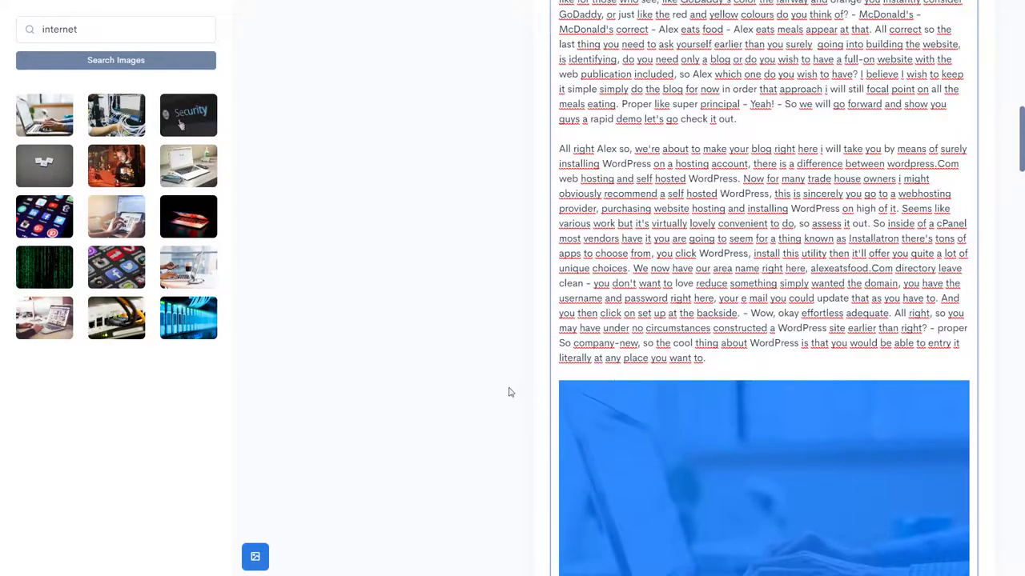
scroll(708, 354, "down", 5)
scroll(709, 355, "up", 10)
scroll(708, 354, "up", 5)
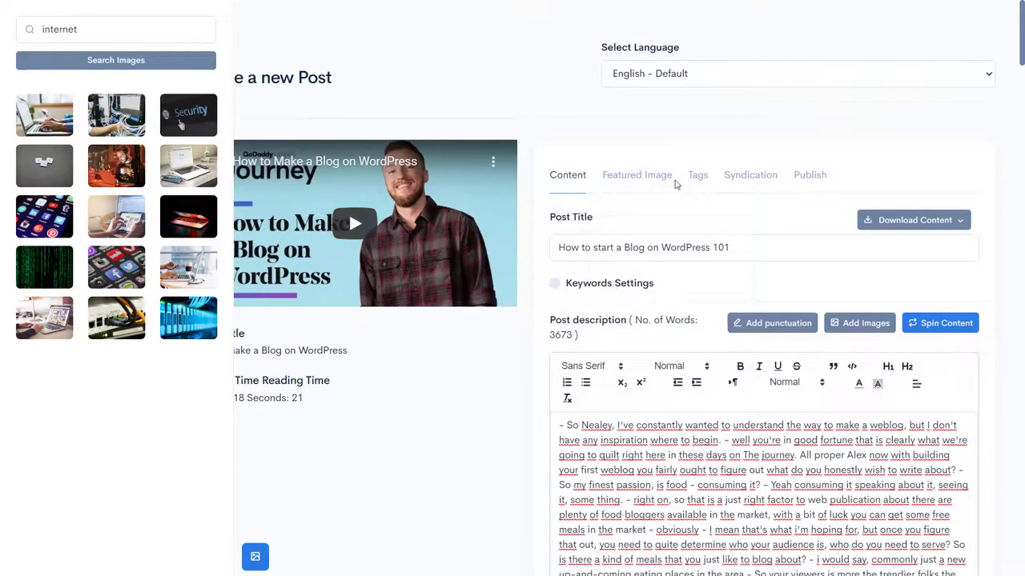
left_click(643, 180)
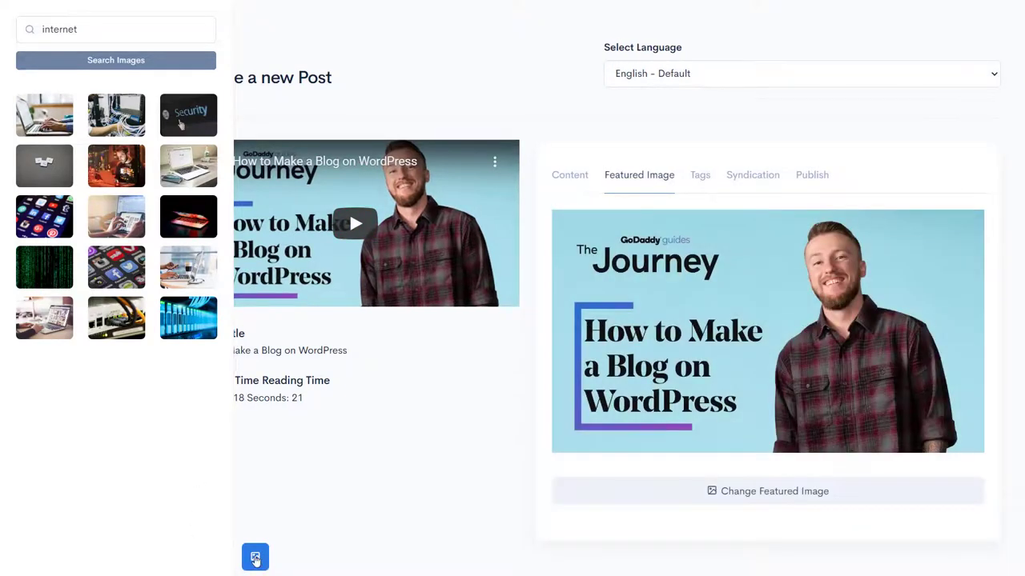
Step: Close the image panel and show the post's tags, pre-filled from the video keywords
left_click(255, 558)
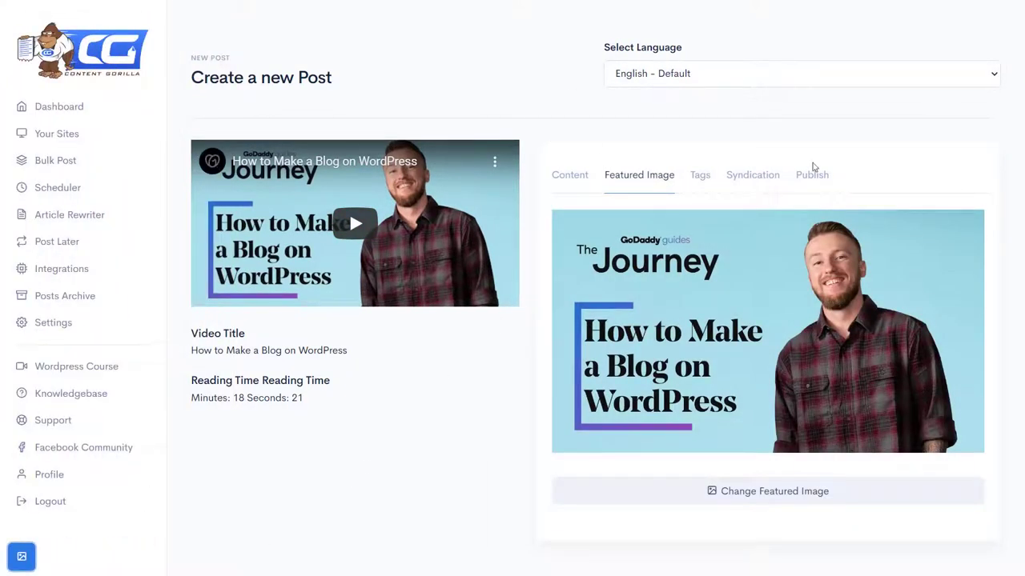
left_click(699, 179)
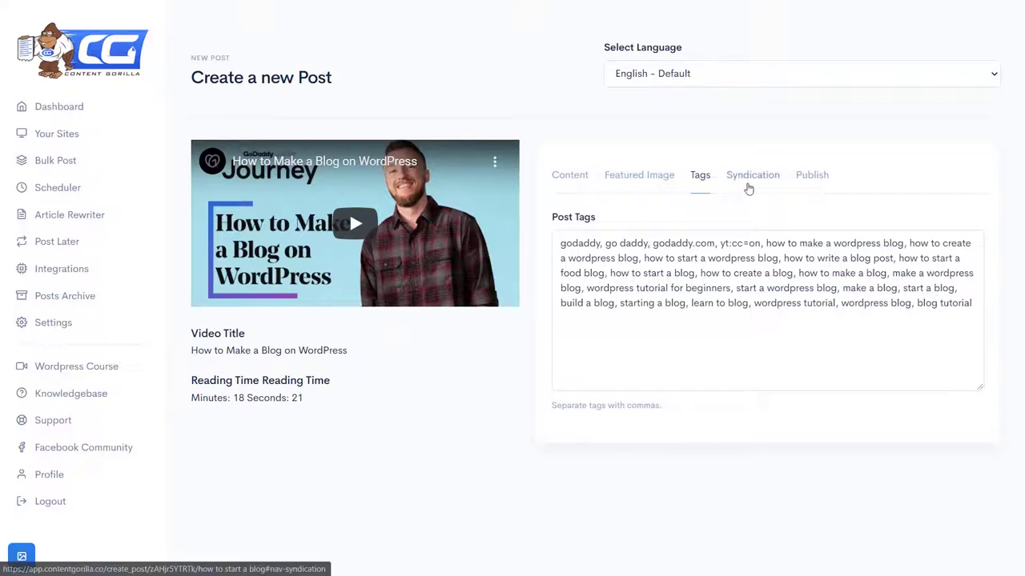
Step: View the PRO-only Syndication options, then switch to the Publish settings
left_click(747, 187)
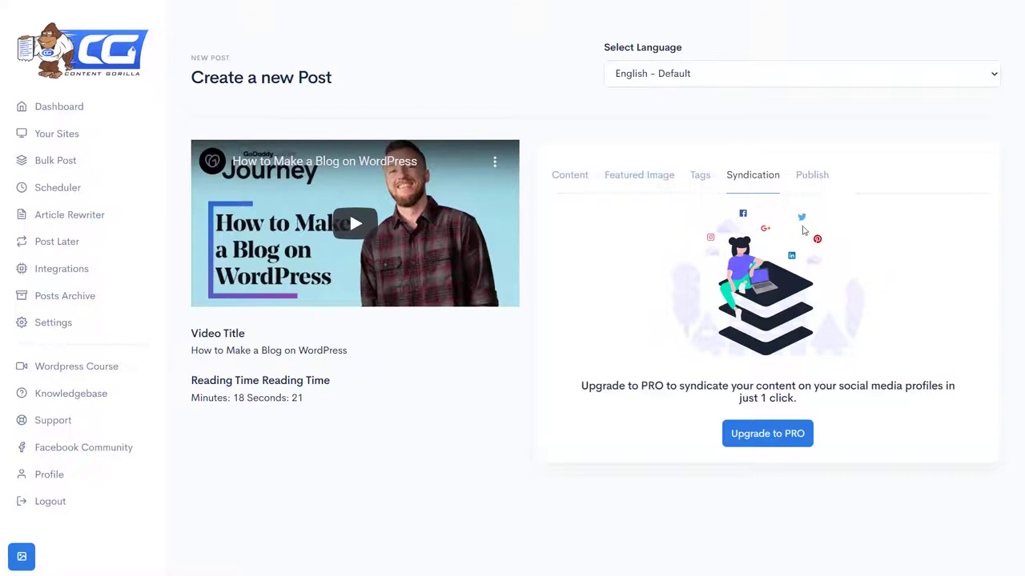
left_click(815, 178)
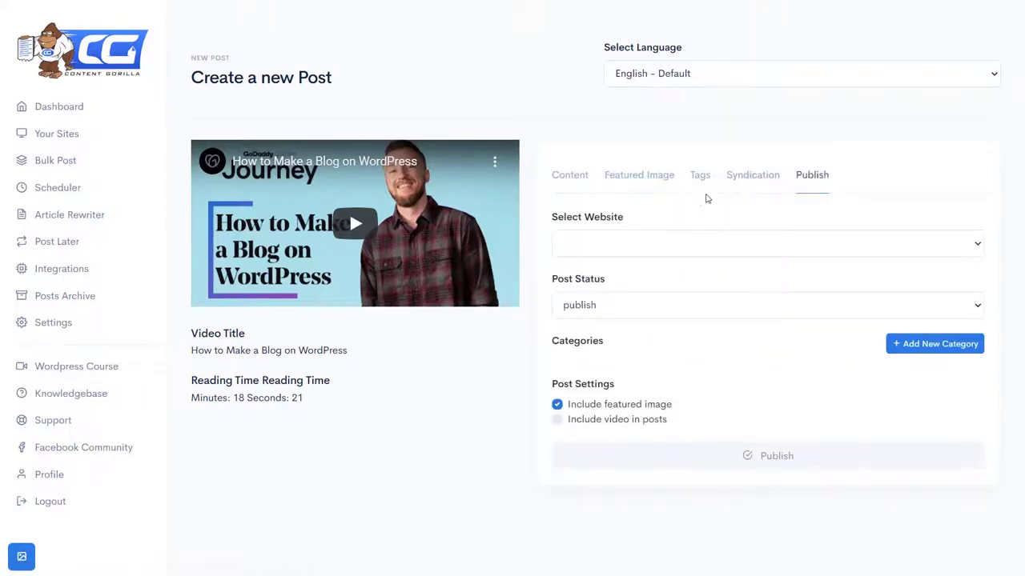
Step: Keep post status 'publish' and tick 'Include video in posts' alongside the featured image
left_click(774, 245)
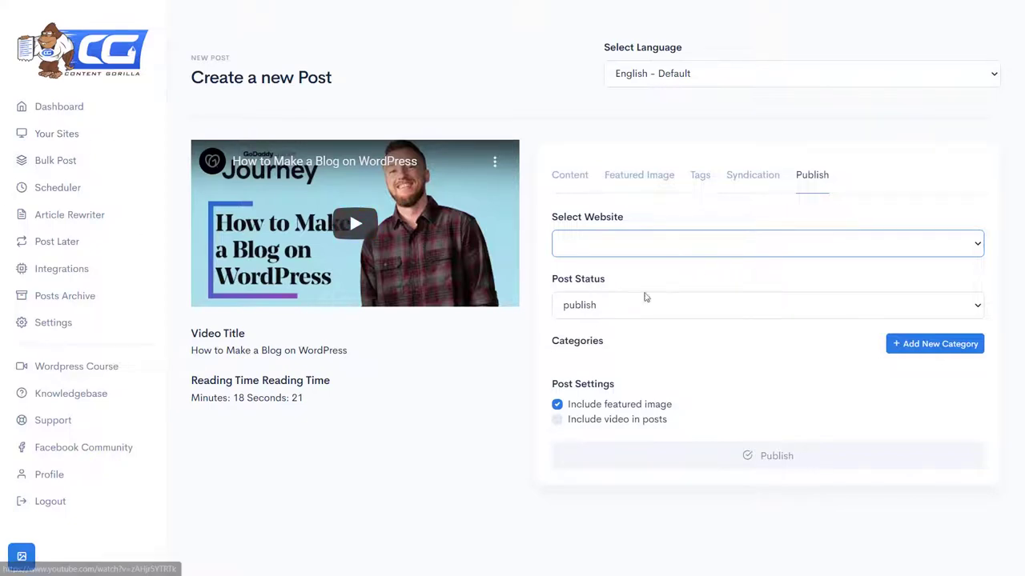
left_click(634, 301)
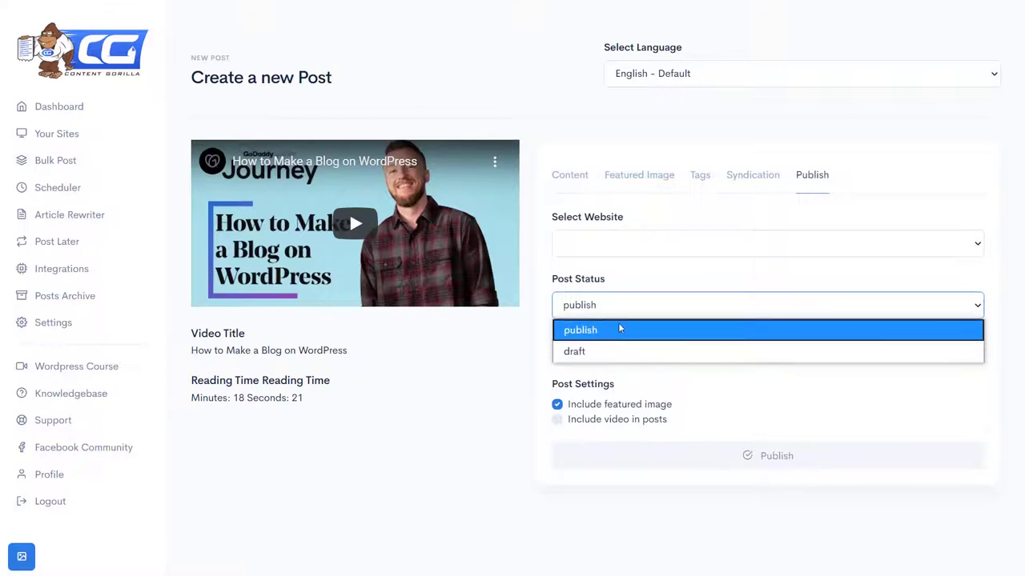
left_click(619, 329)
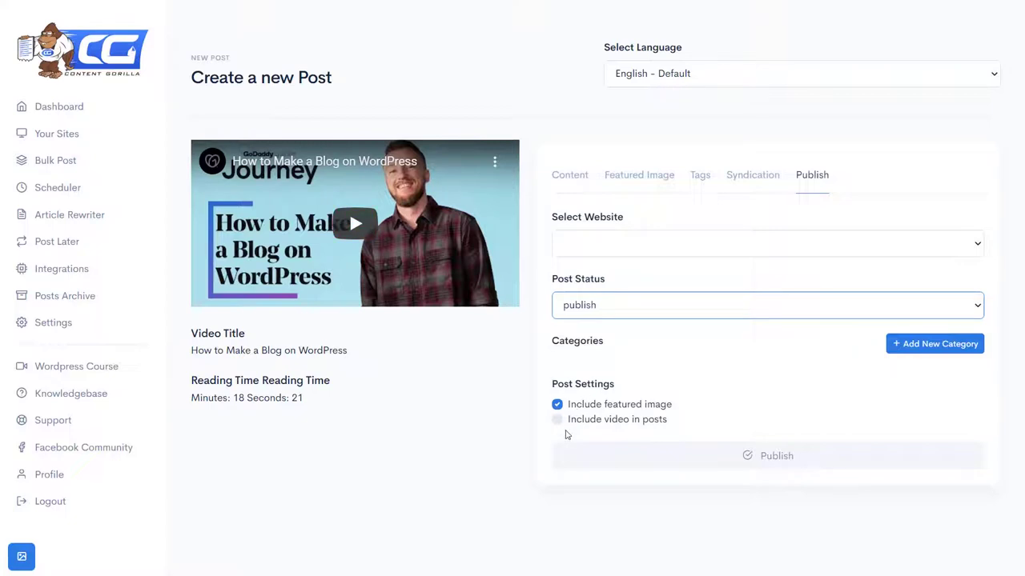
left_click(557, 420)
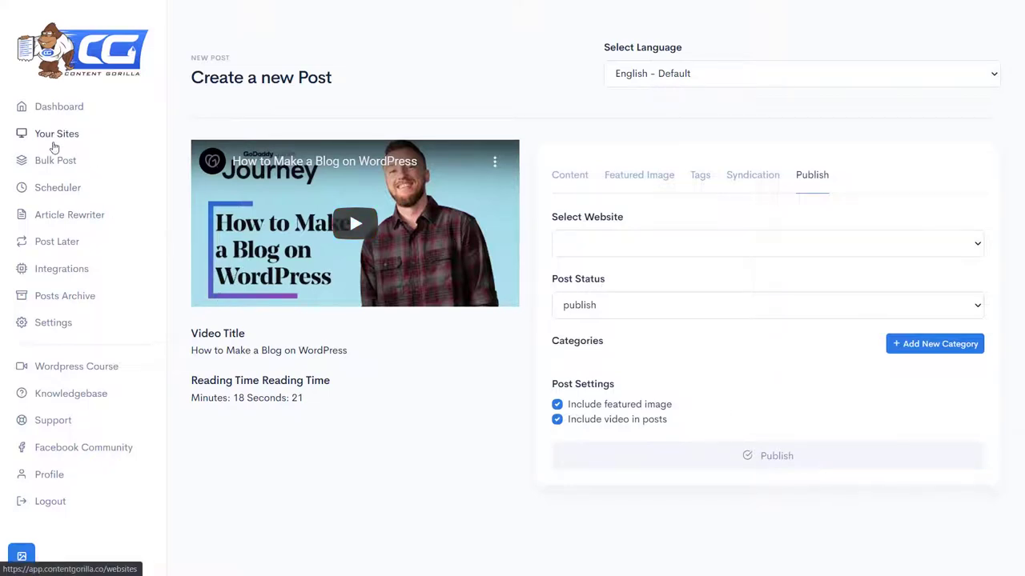
Step: Visit the Your Sites page, which lists no websites, then open Article Rewriter
left_click(53, 134)
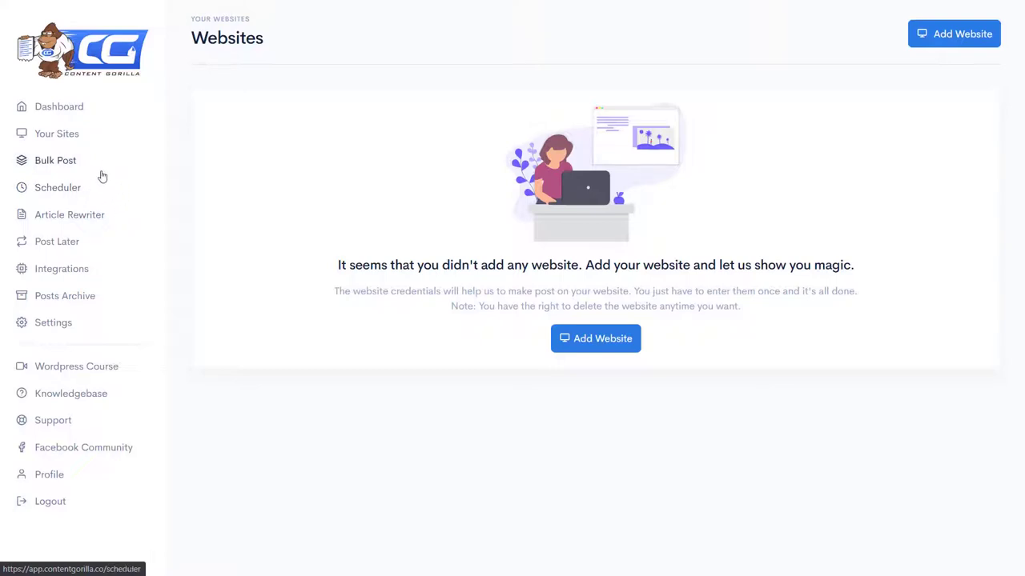
left_click(94, 215)
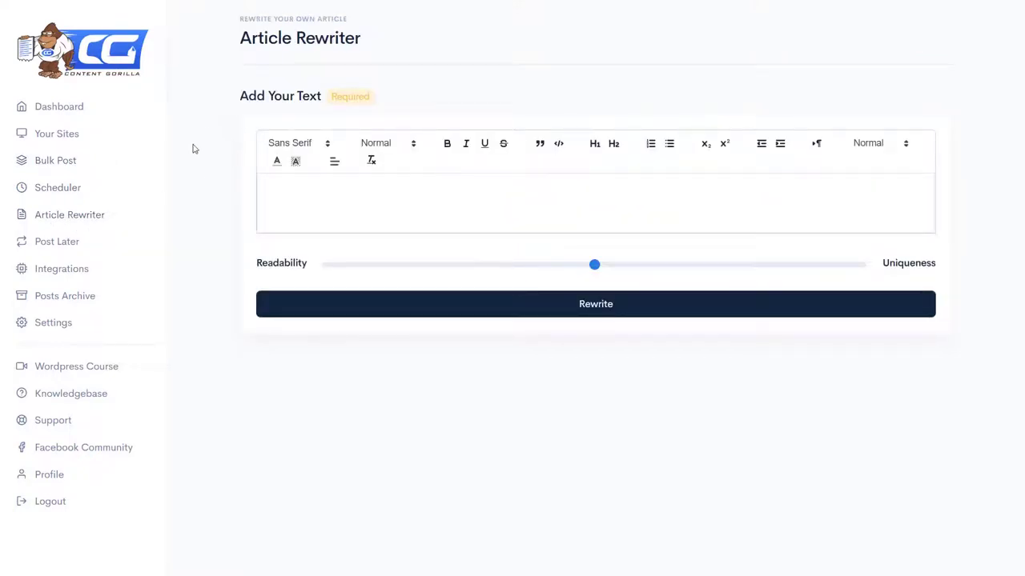
Step: Move the Article Rewriter slider fully to Readability, then all the way to Uniqueness
left_click(296, 183)
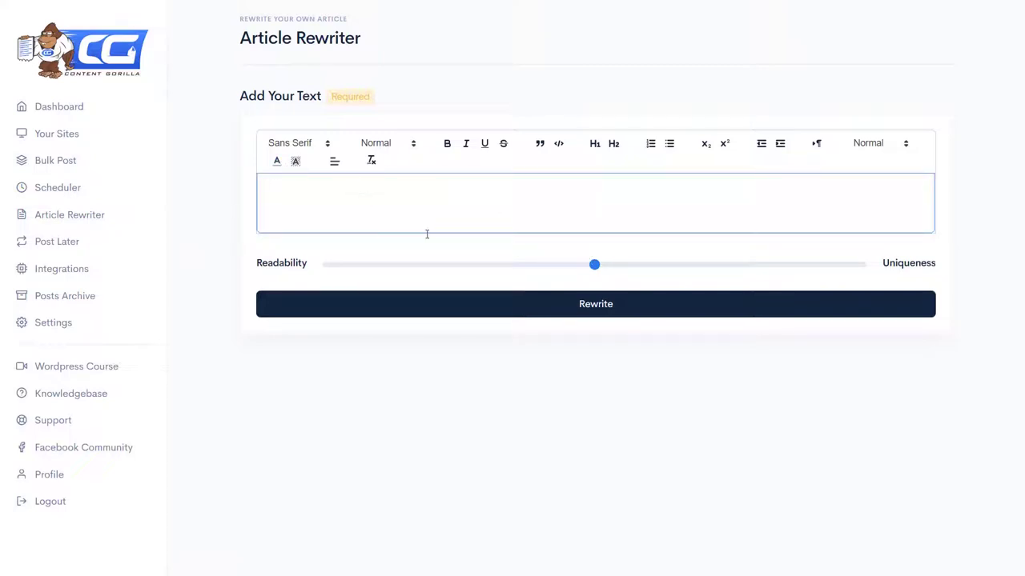
left_click(593, 271)
left_click_drag(586, 273, 301, 277)
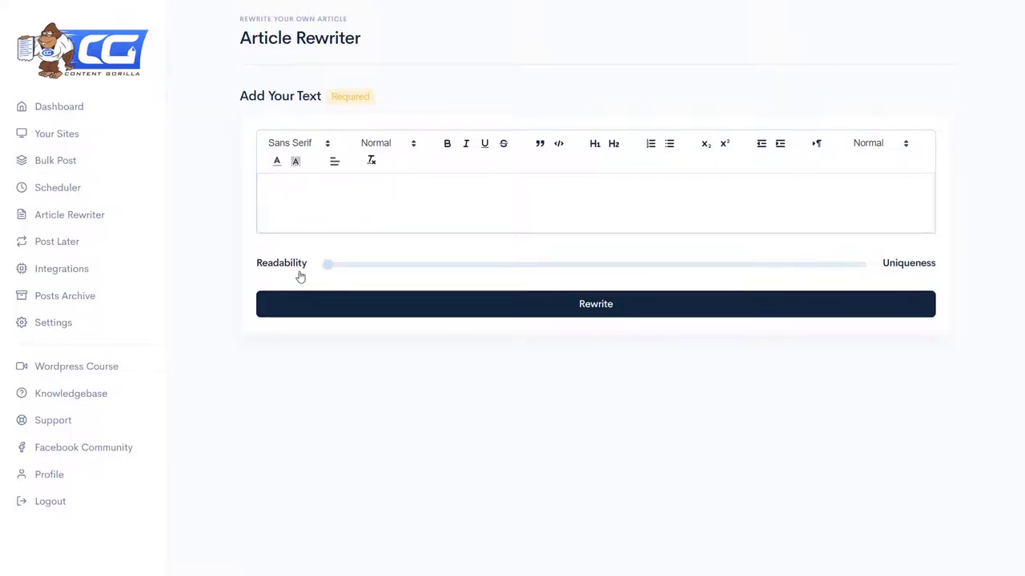
left_click_drag(300, 276, 1022, 245)
Step: View Post Later and Integrations, then open the Posts Archive listing 303 posts
left_click(68, 248)
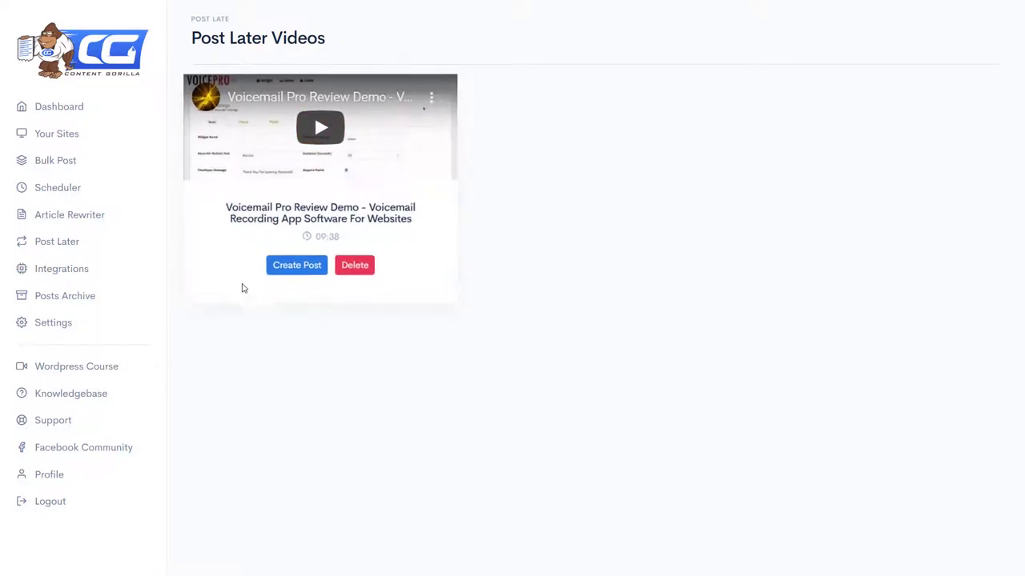
left_click(76, 279)
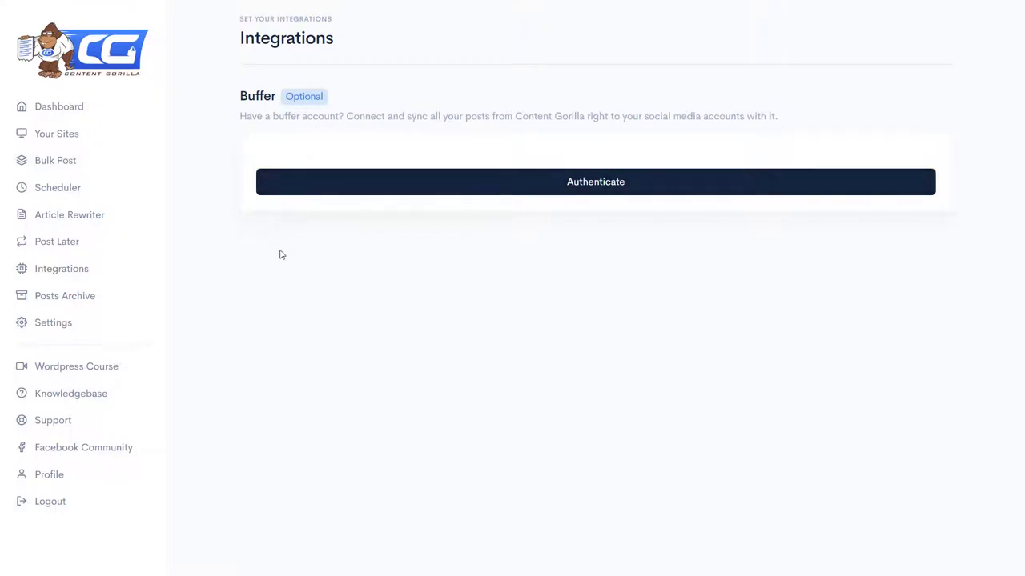
left_click(87, 303)
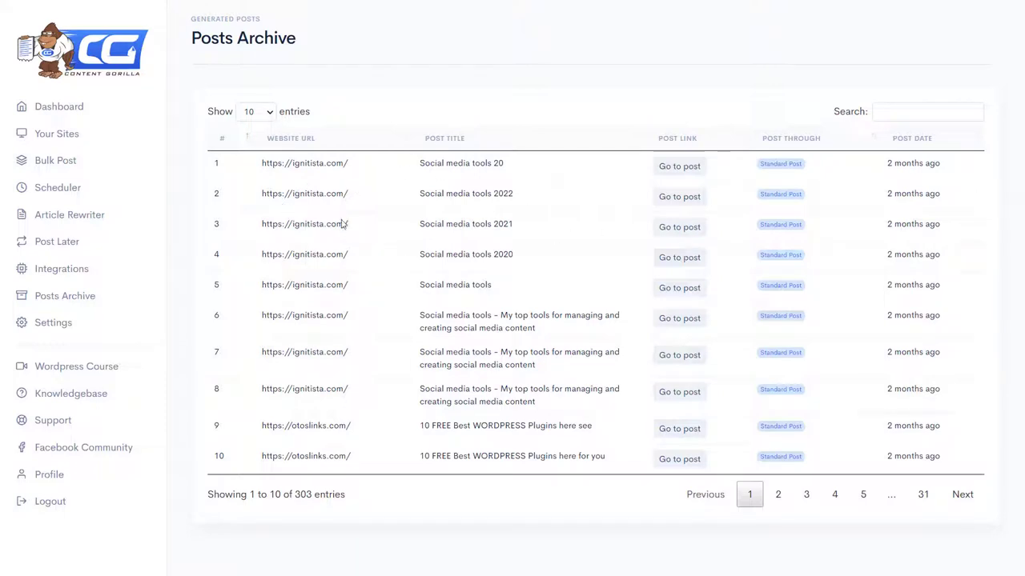
Step: Return to the Content Gorilla Dashboard
left_click(58, 107)
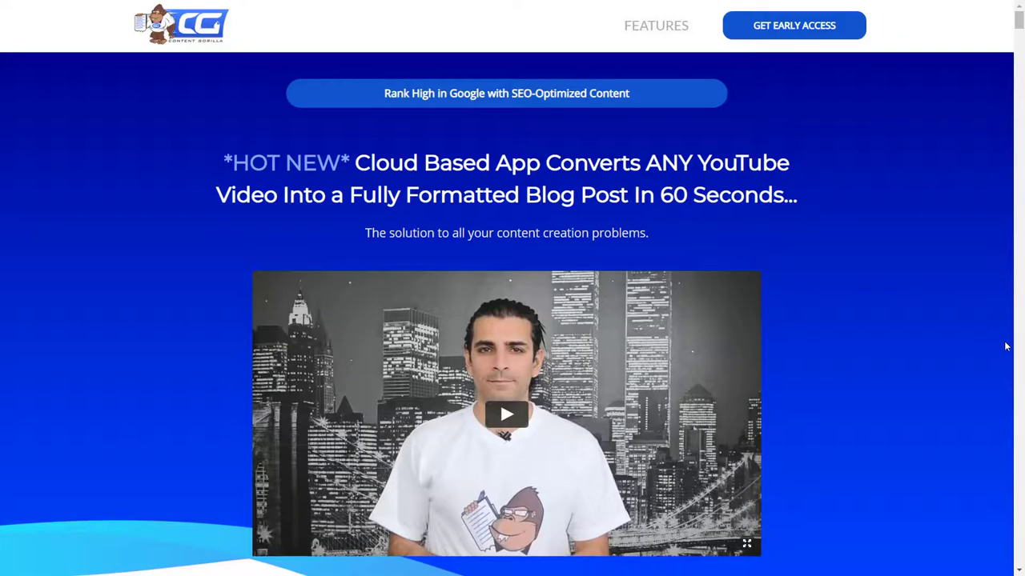
Step: Scroll the sales page past the problem section and walkthrough video to the feature list
scroll(1001, 343, "down", 20)
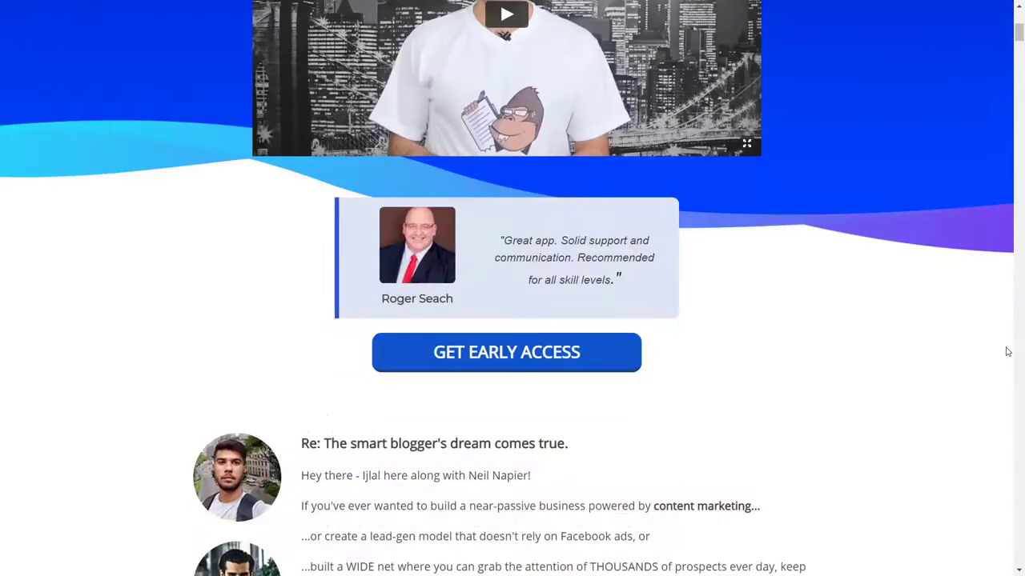
scroll(1010, 342, "down", 15)
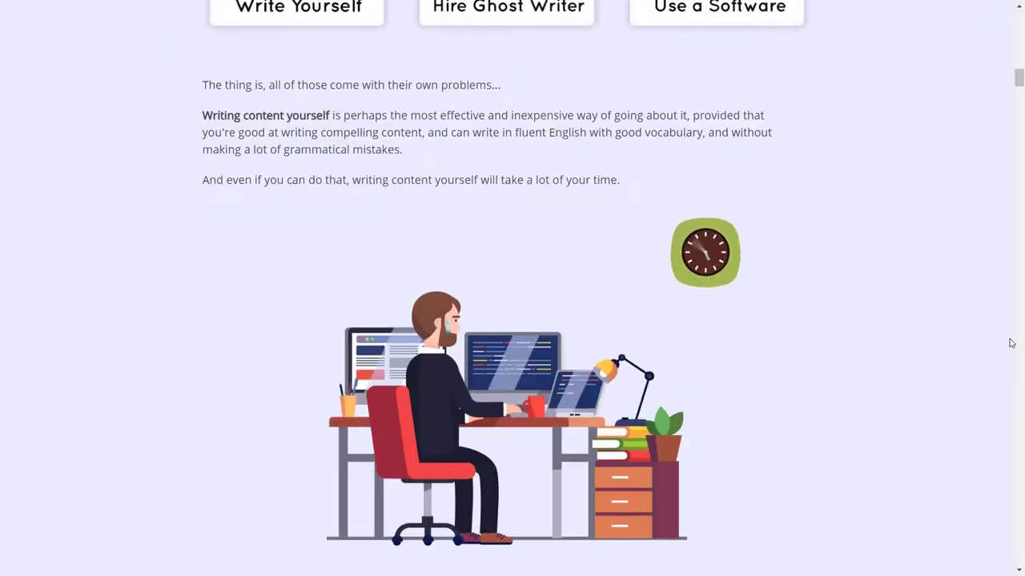
scroll(1011, 330, "down", 20)
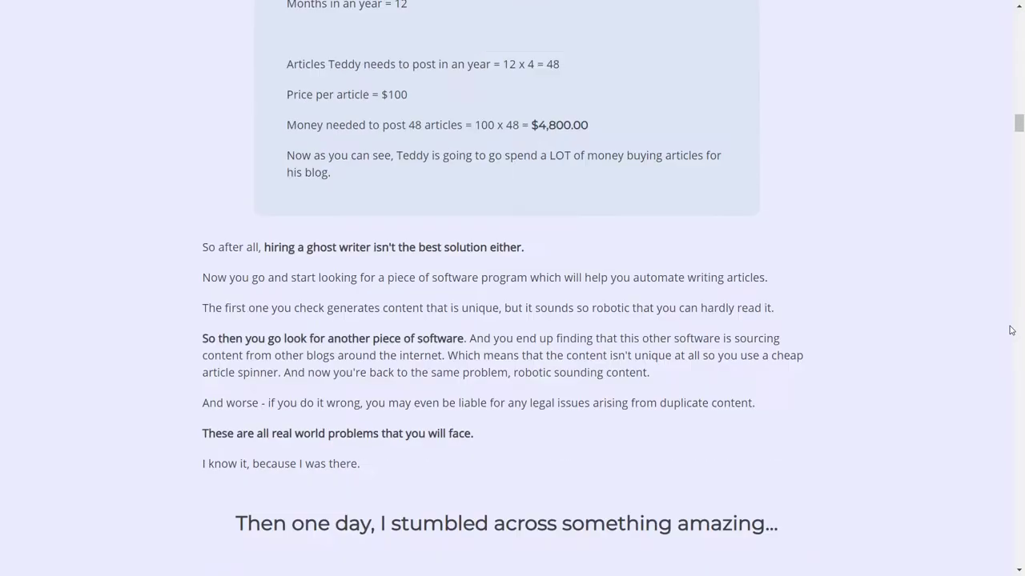
scroll(1011, 329, "down", 3)
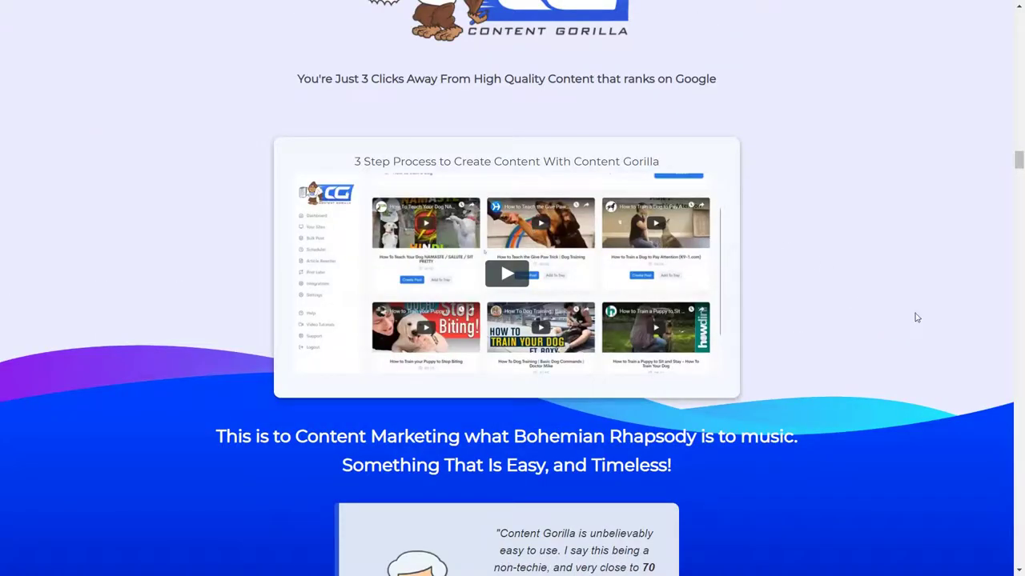
scroll(962, 337, "down", 12)
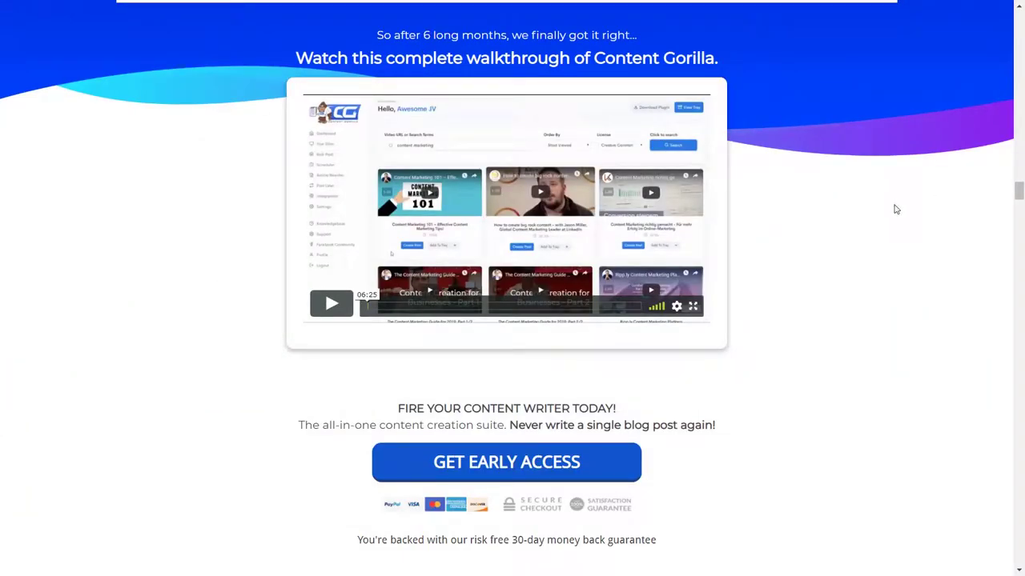
scroll(891, 243, "down", 8)
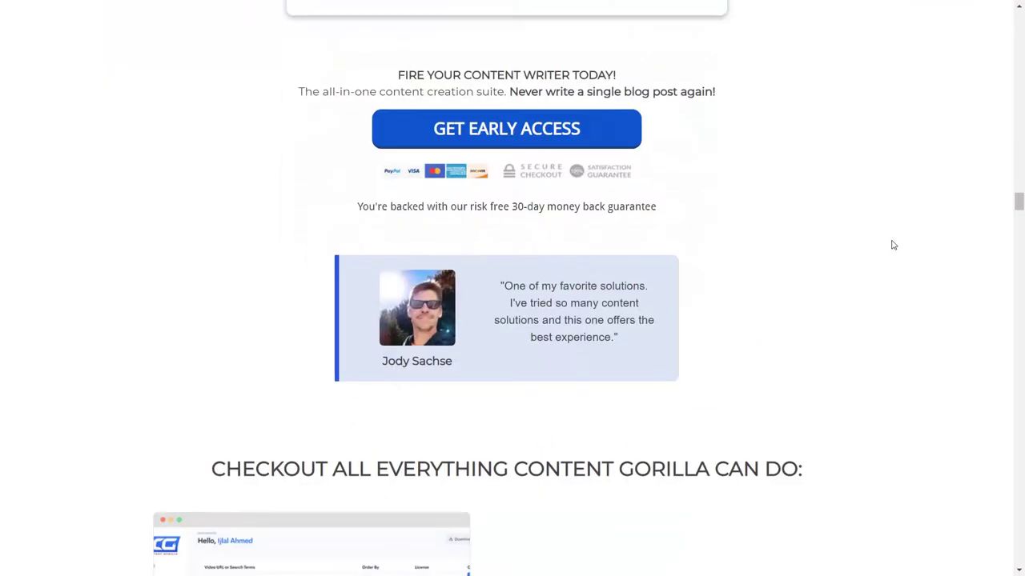
scroll(893, 246, "down", 3)
scroll(700, 158, "up", 1)
scroll(441, 320, "down", 10)
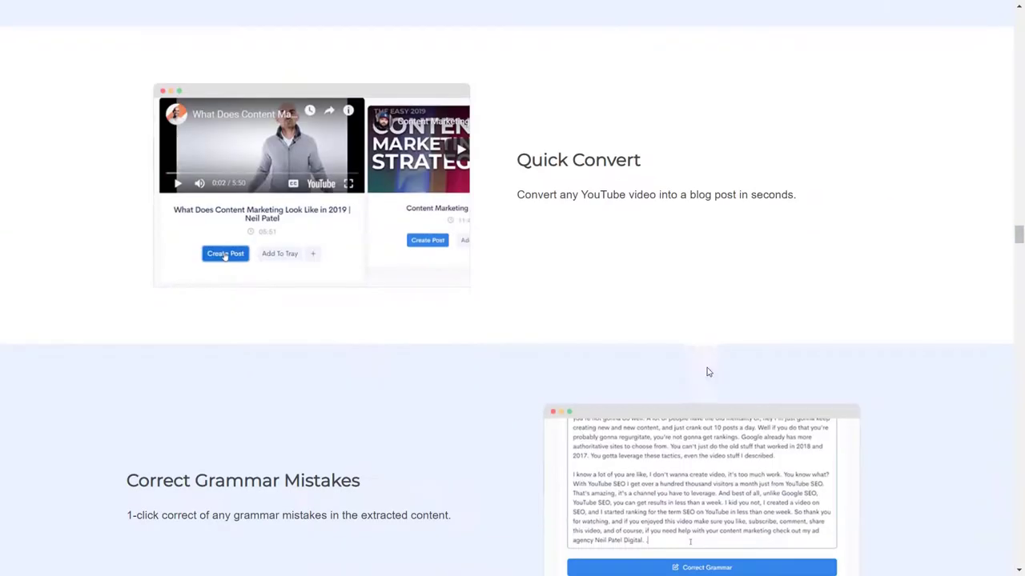
scroll(698, 376, "down", 6)
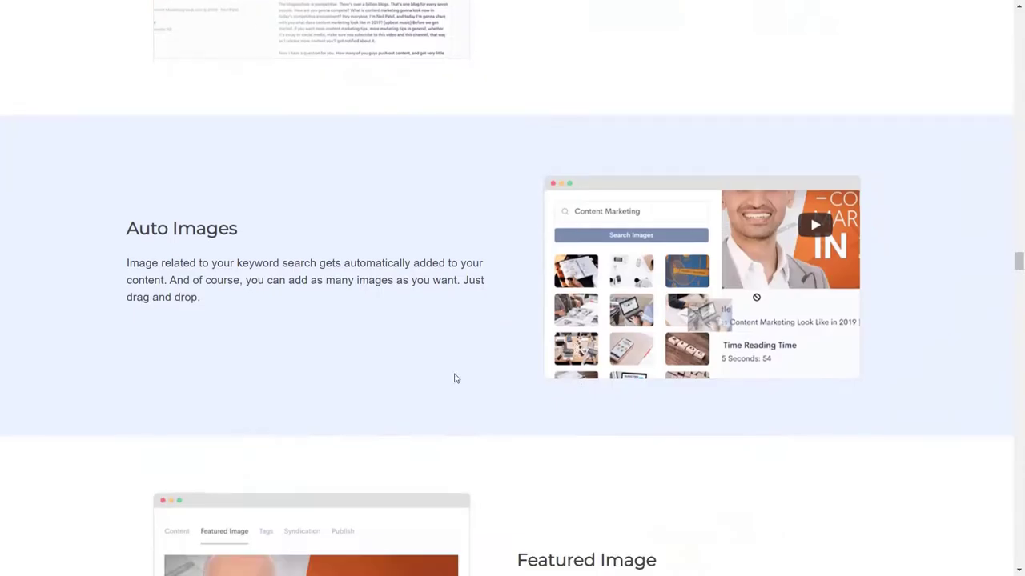
scroll(549, 175, "up", 2)
scroll(549, 174, "up", 3)
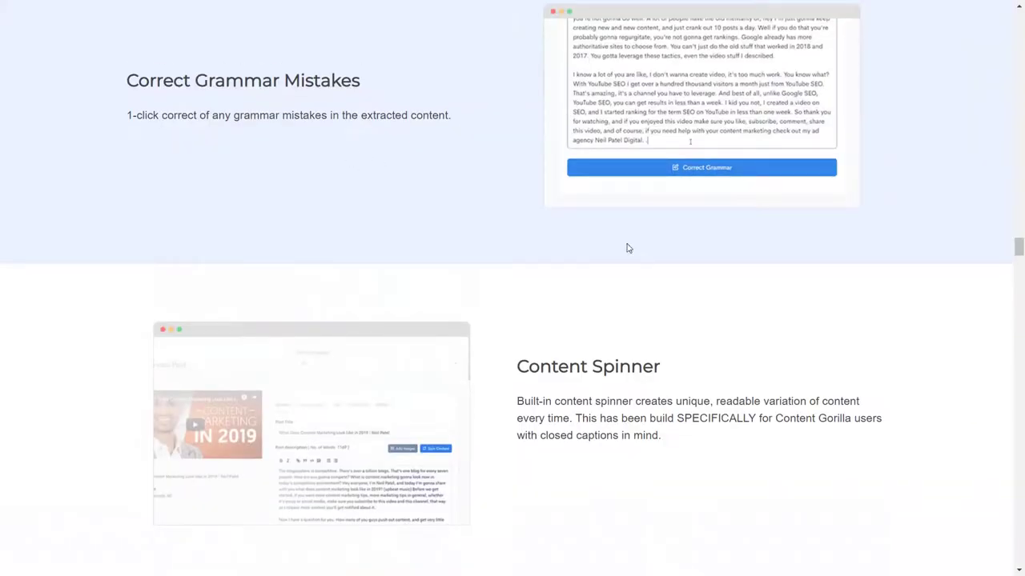
scroll(814, 344, "down", 4)
scroll(397, 333, "down", 4)
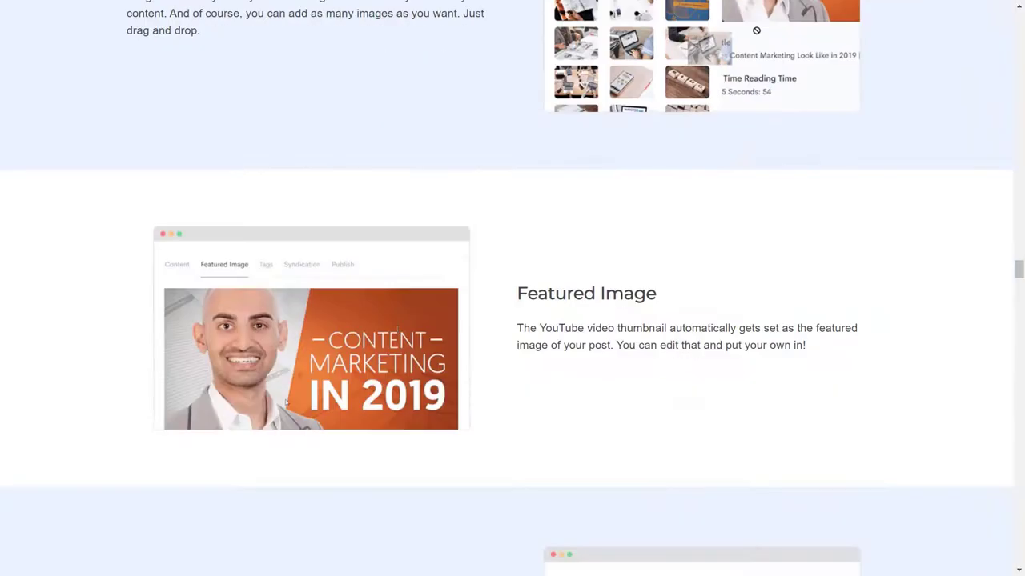
scroll(746, 350, "down", 4)
scroll(630, 338, "down", 4)
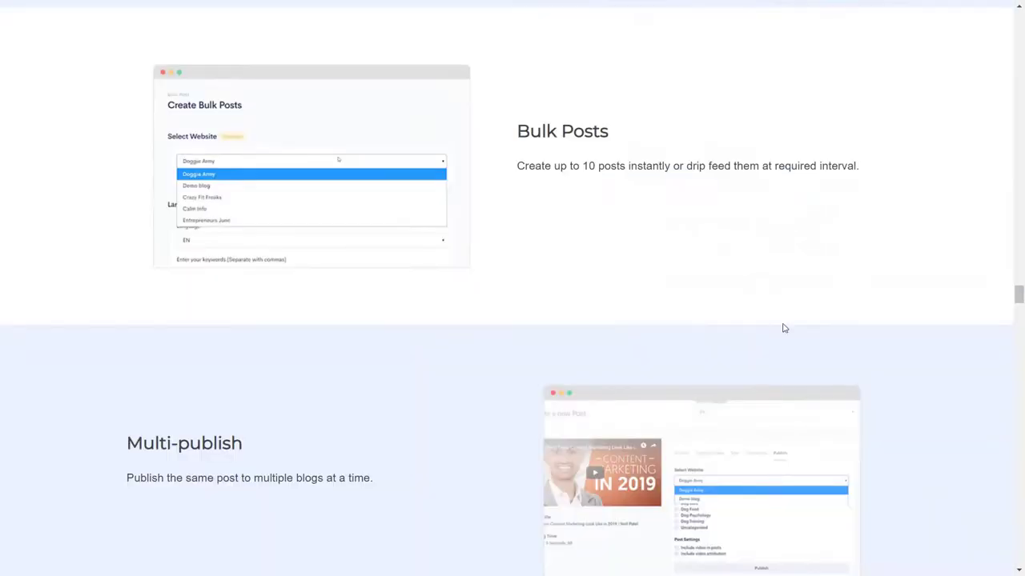
scroll(785, 325, "down", 4)
scroll(406, 320, "down", 3)
scroll(718, 328, "down", 3)
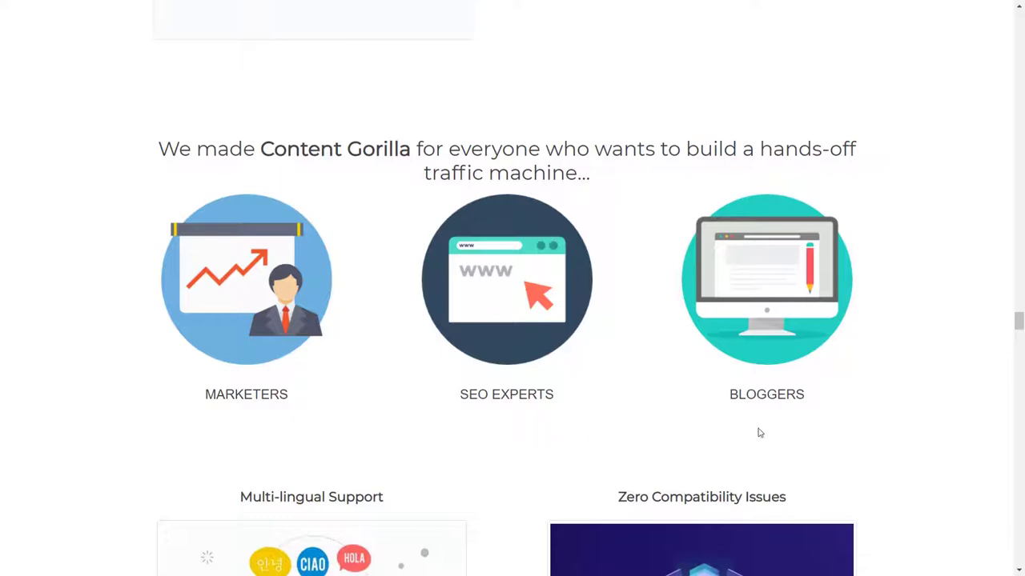
Step: Scroll through Bonus #1, Bonus #2 and the WordPress course modules to Module #4's $197 value
scroll(788, 424, "down", 10)
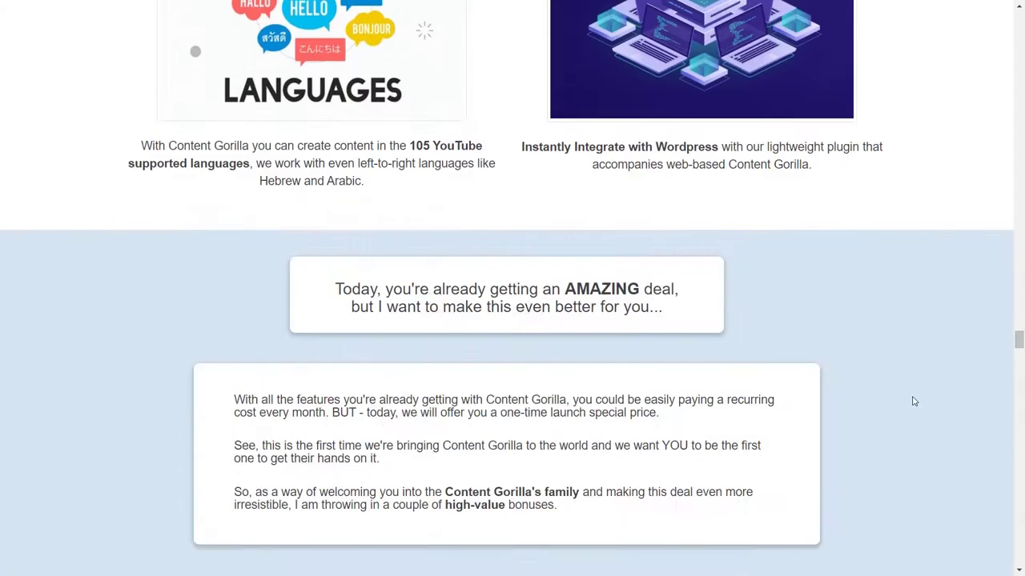
scroll(887, 382, "down", 3)
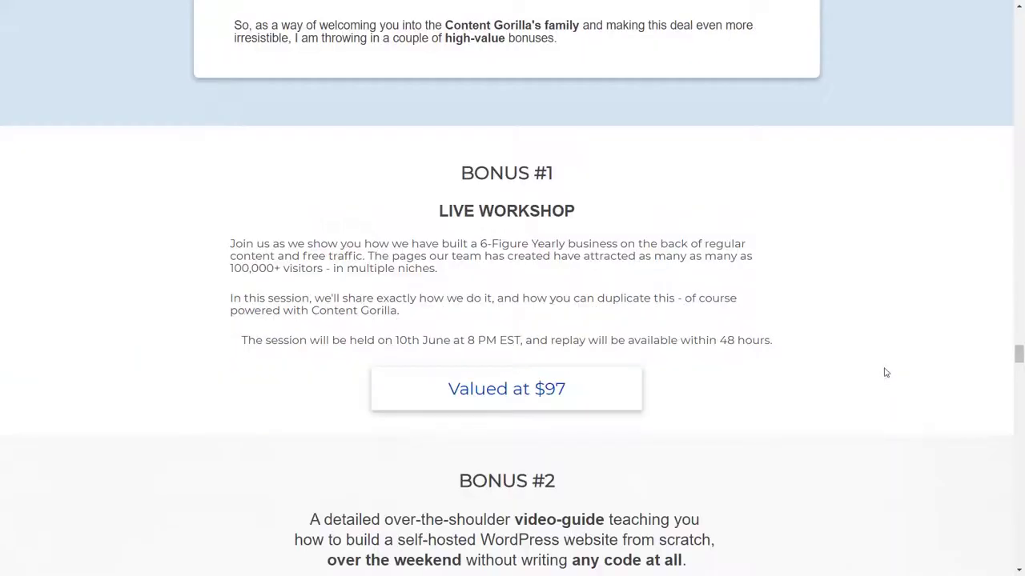
scroll(864, 320, "down", 2)
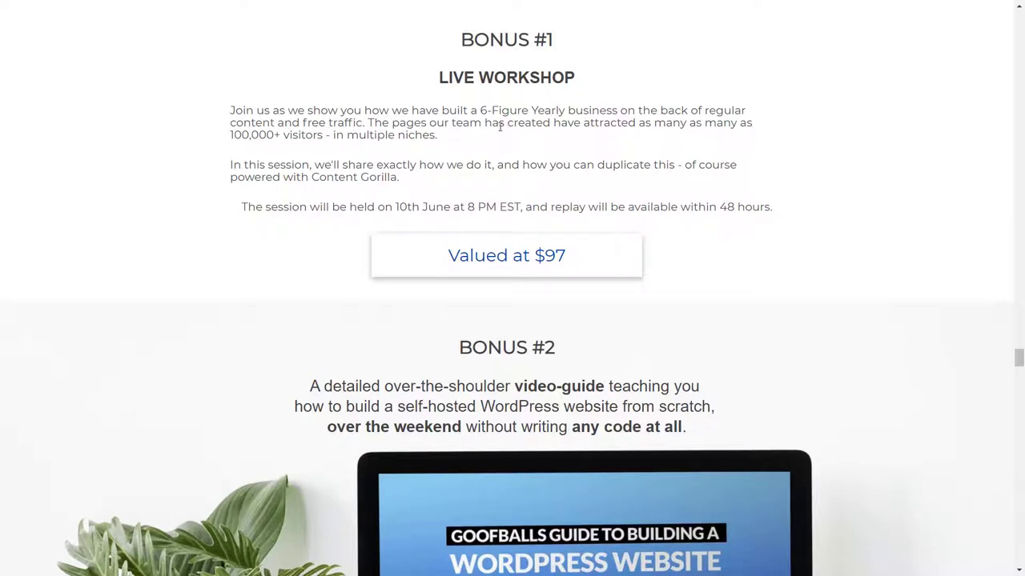
scroll(884, 259, "down", 2)
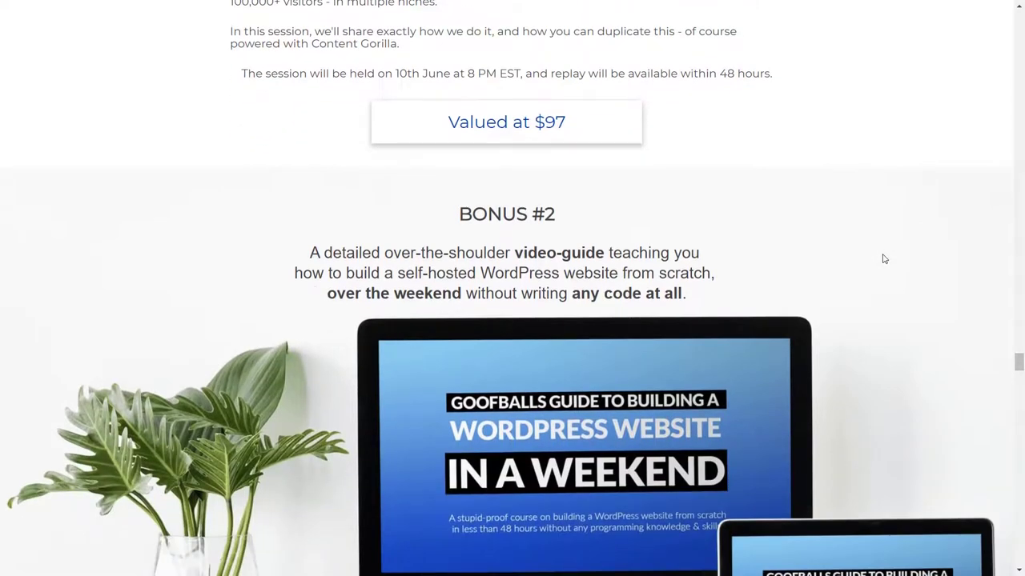
scroll(884, 259, "down", 2)
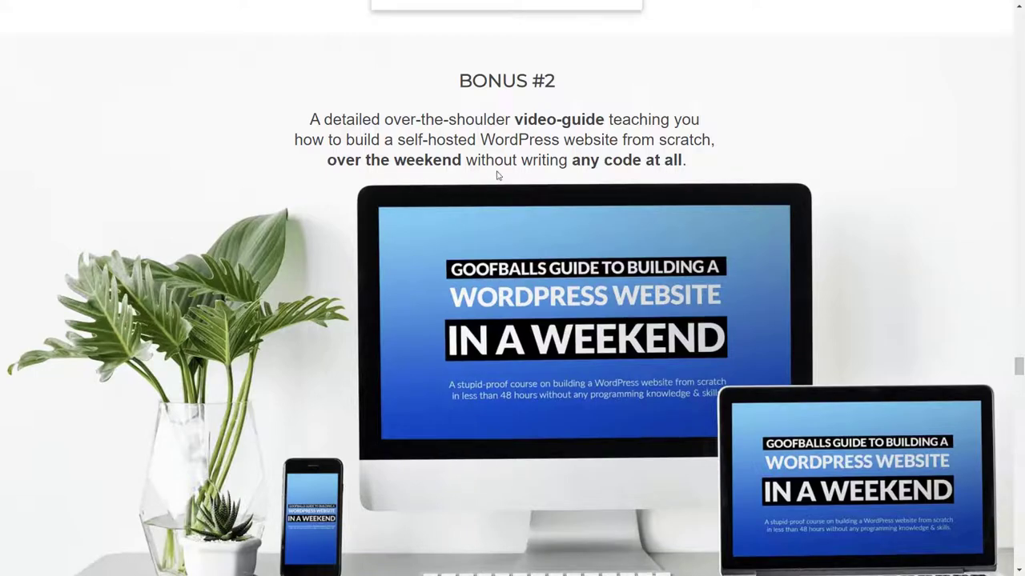
scroll(936, 272, "down", 4)
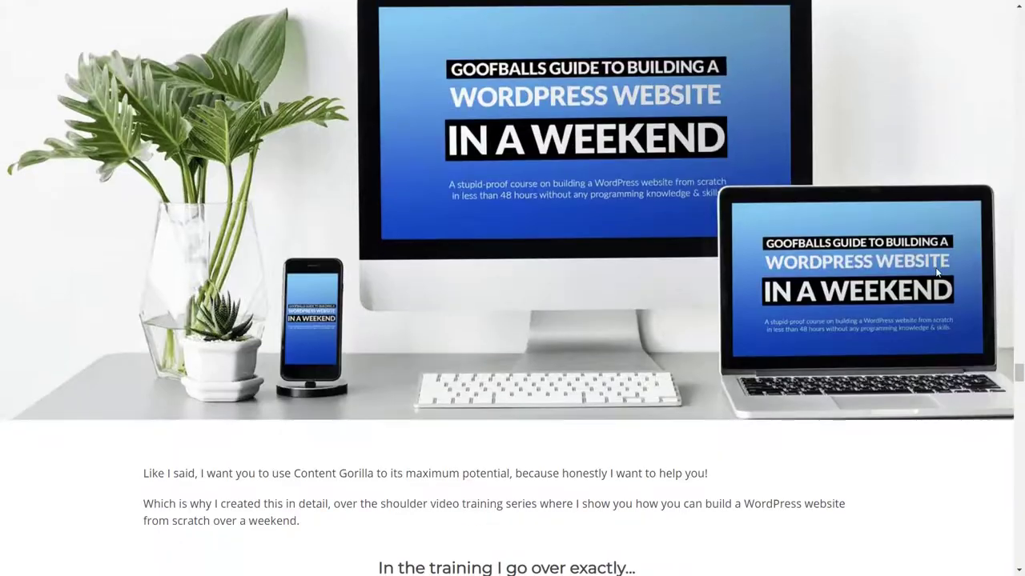
scroll(936, 273, "down", 3)
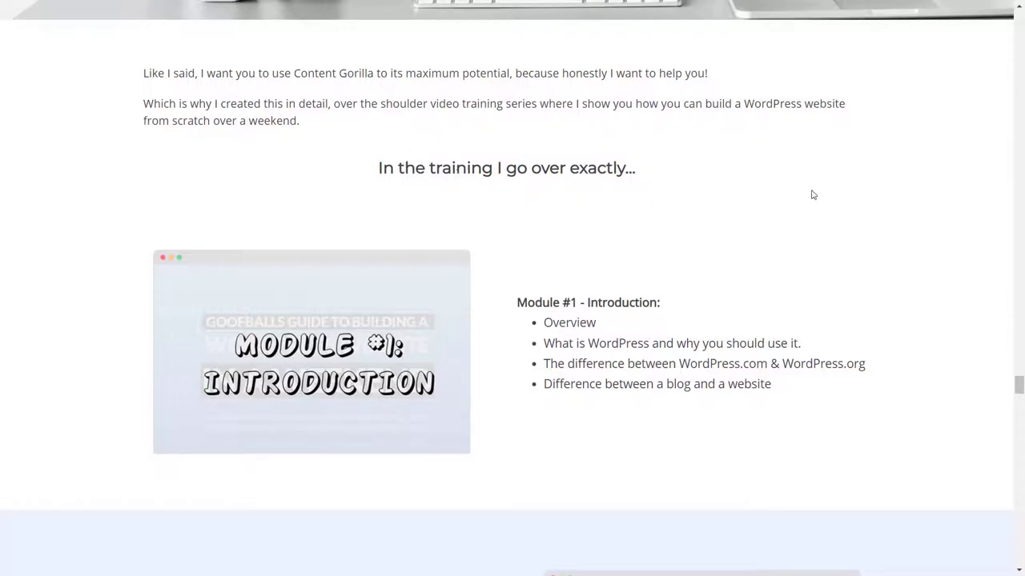
scroll(793, 208, "down", 2)
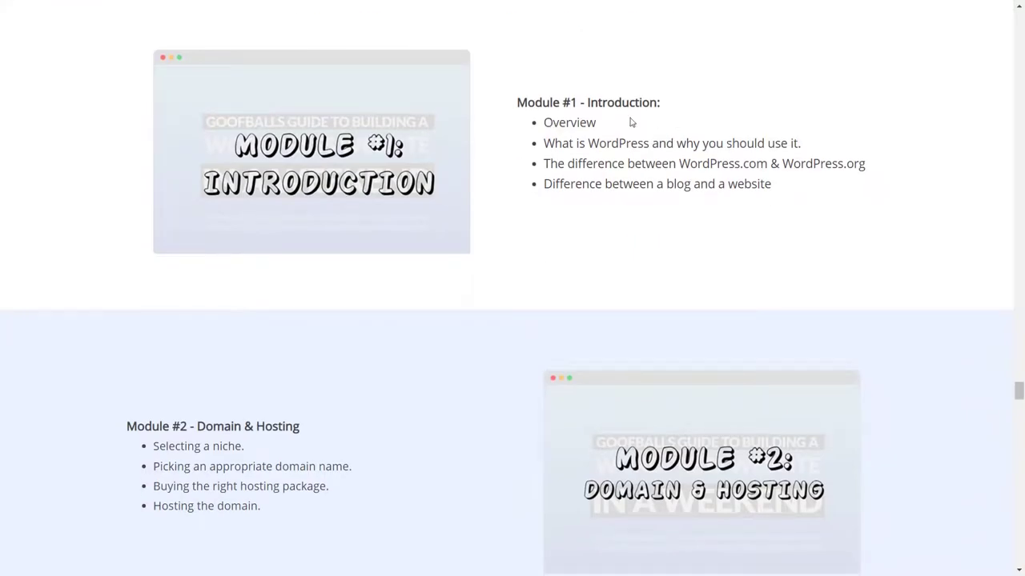
scroll(560, 132, "down", 3)
scroll(497, 133, "down", 3)
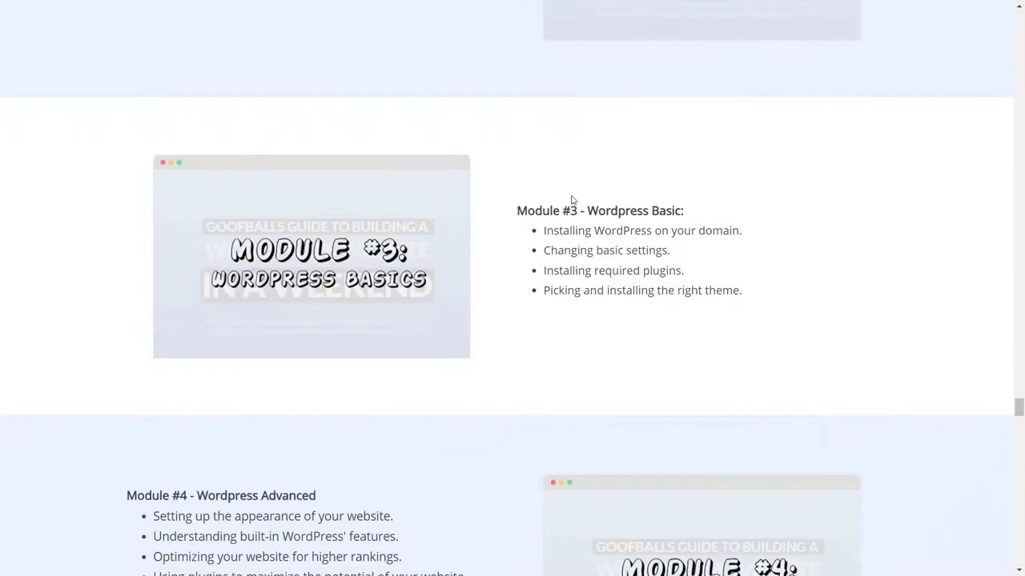
scroll(632, 213, "down", 2)
scroll(197, 328, "down", 3)
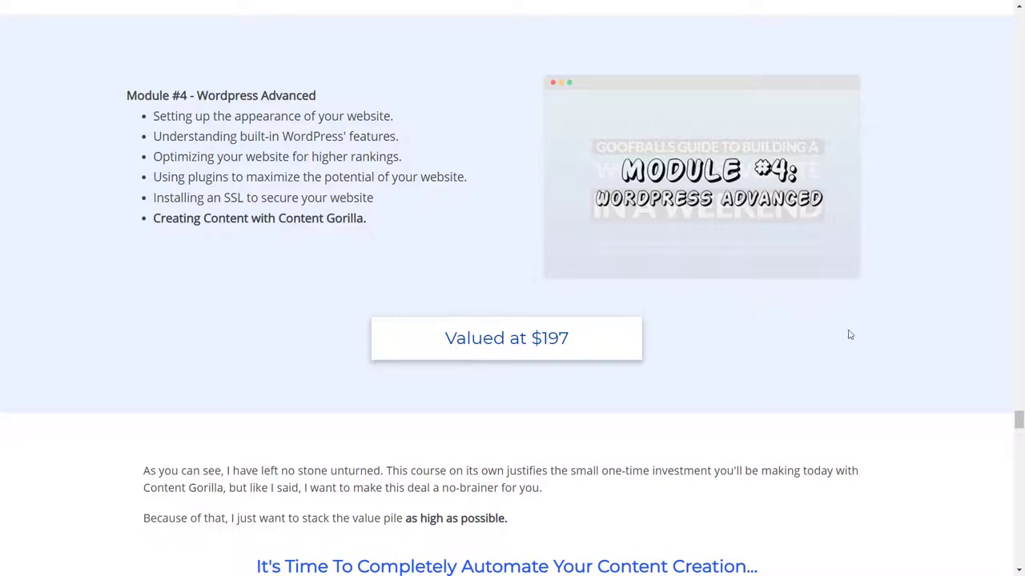
scroll(850, 334, "down", 1)
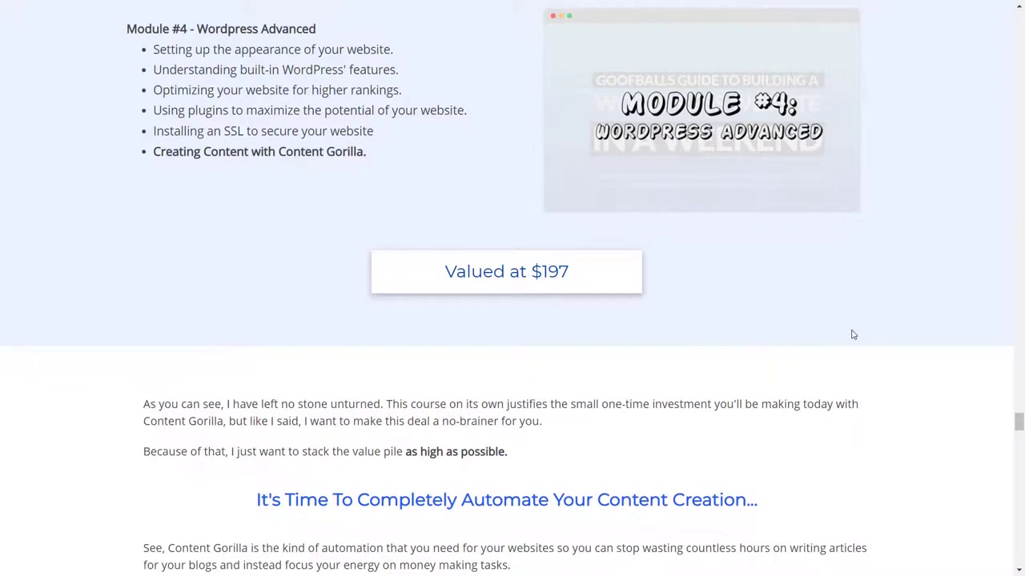